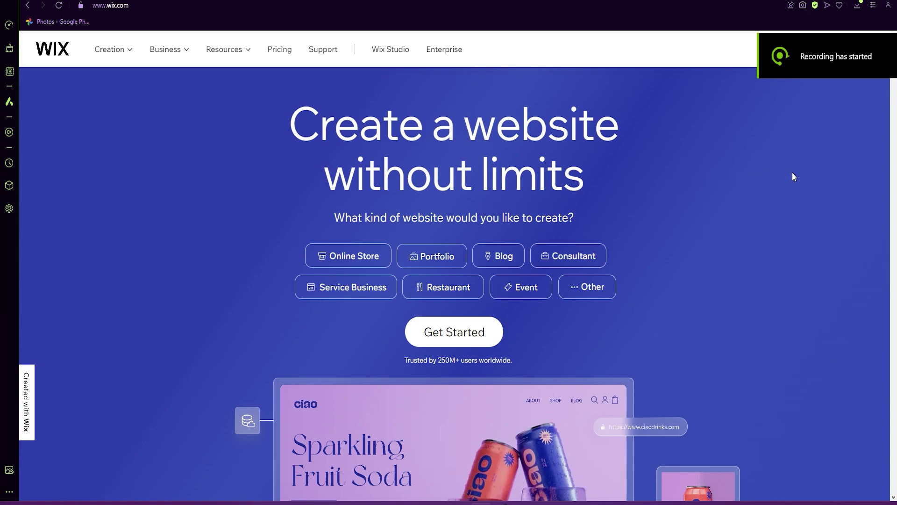
Go from the Wix homepage to the account sign-in page.
{"action": "scroll", "coordinate": [407, 129], "scroll_direction": "down", "scroll_amount": 2}
{"action": "scroll", "coordinate": [163, 108], "scroll_direction": "up", "scroll_amount": 2}
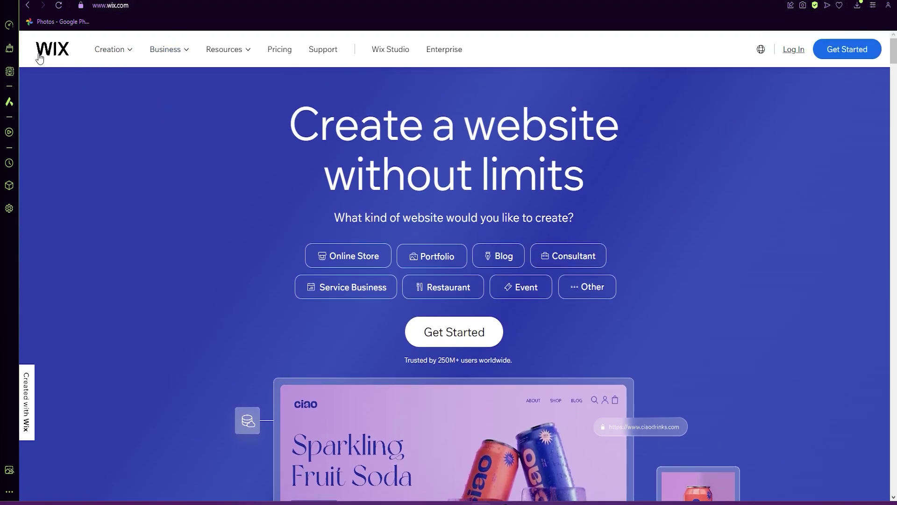
{"action": "left_click", "coordinate": [848, 54]}
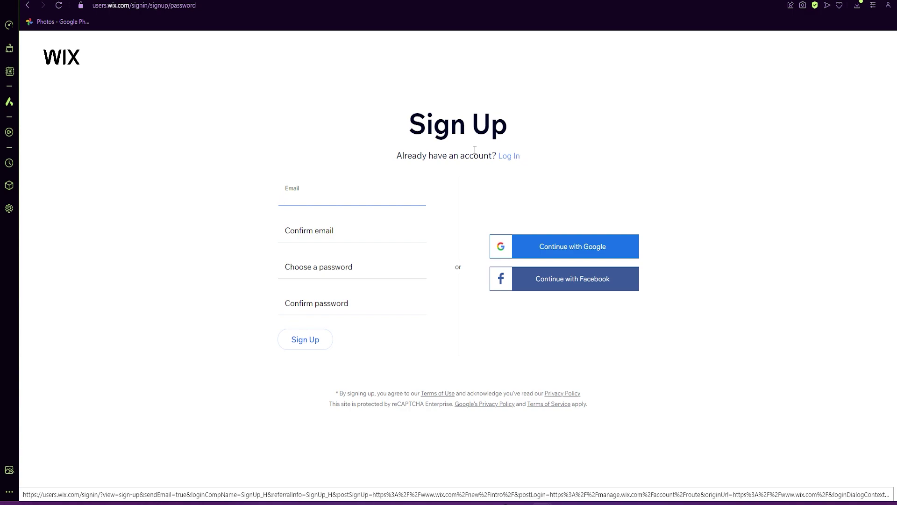
{"action": "left_click", "coordinate": [28, 6]}
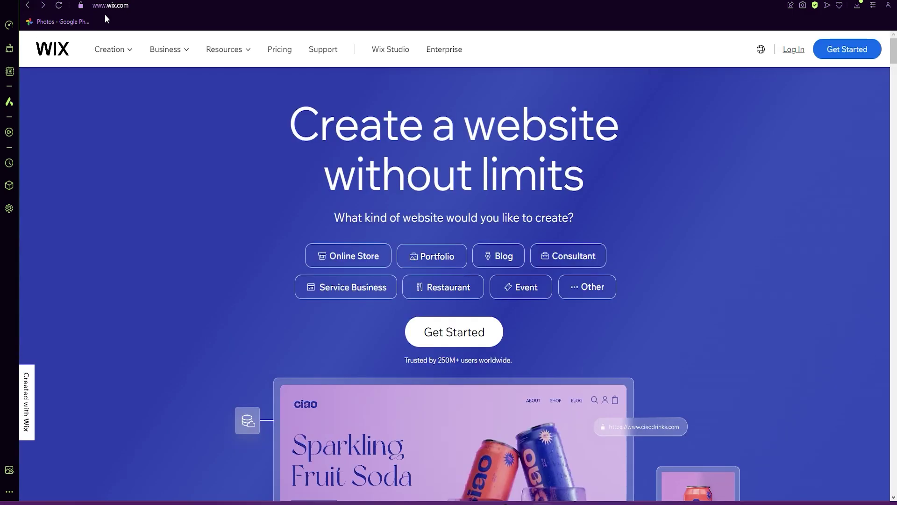
{"action": "left_click", "coordinate": [794, 51]}
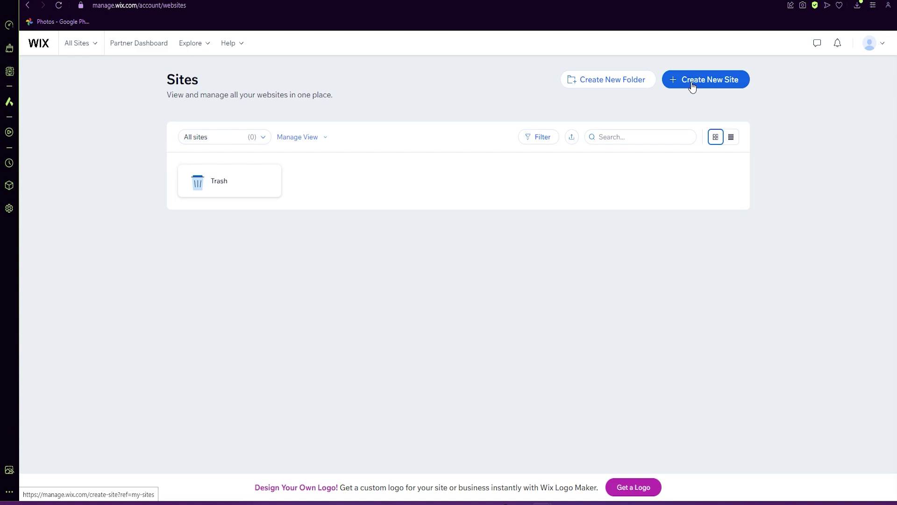
Start a new Educator site set up without AI, named 'Teaching Instructional Design'.
{"action": "left_click", "coordinate": [692, 87]}
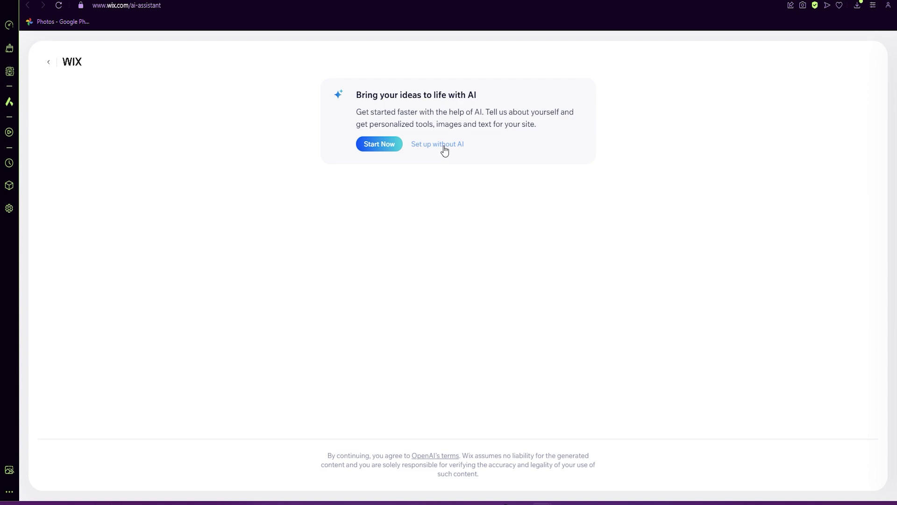
{"action": "left_click", "coordinate": [445, 148]}
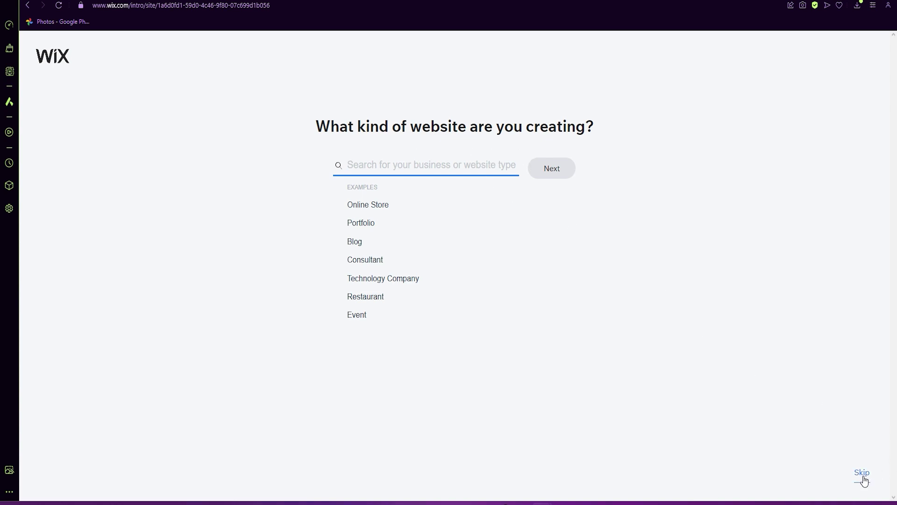
{"action": "type", "text": "ed"}
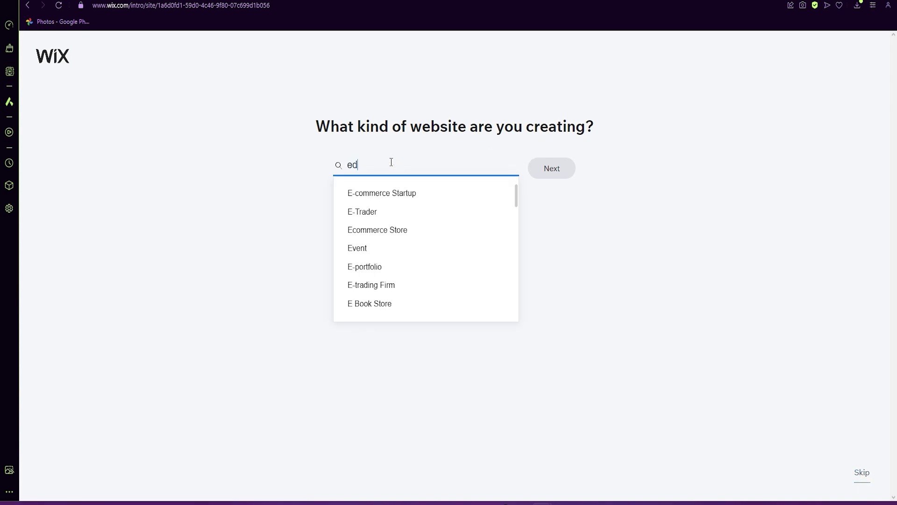
{"action": "type", "text": "uc"}
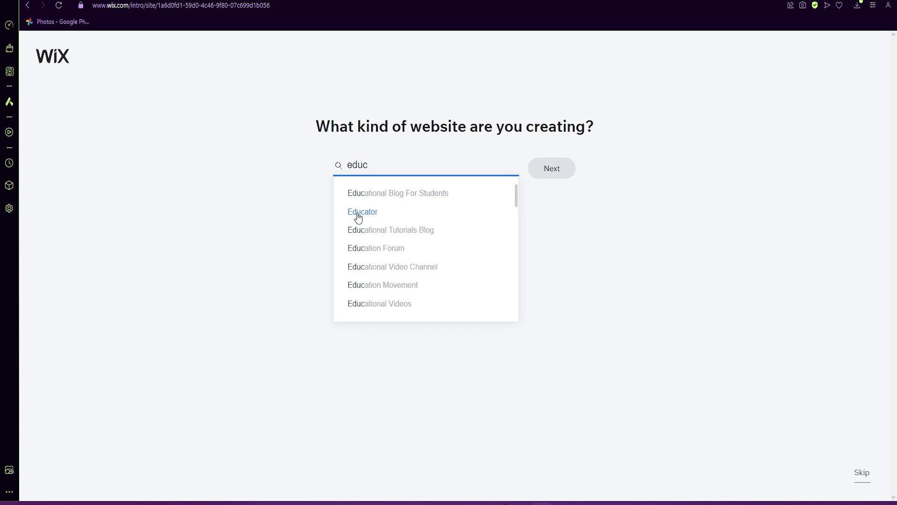
{"action": "left_click", "coordinate": [360, 213]}
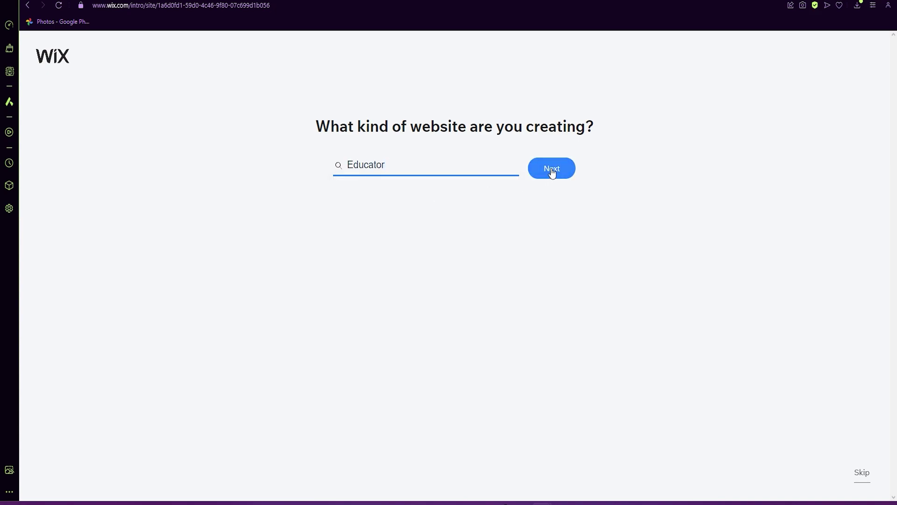
{"action": "left_click", "coordinate": [552, 170]}
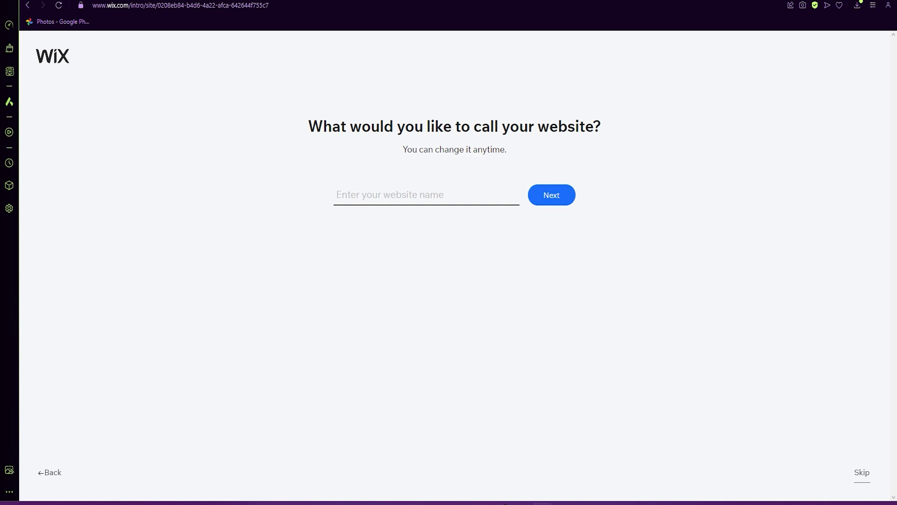
{"action": "type", "text": "Teaching Instructional Design"}
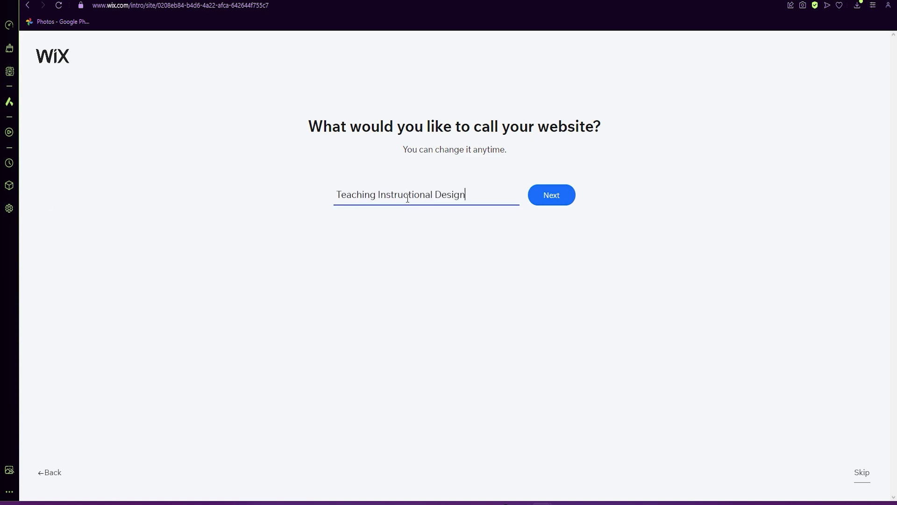
Confirm the site name, then swap Bookings for Online Programs as the site feature.
{"action": "left_click", "coordinate": [550, 203]}
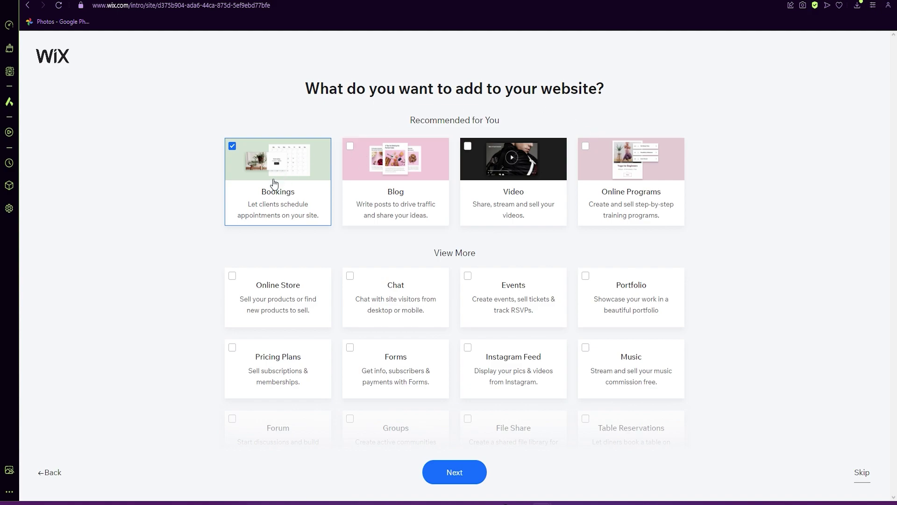
{"action": "scroll", "coordinate": [618, 270], "scroll_direction": "down", "scroll_amount": 3}
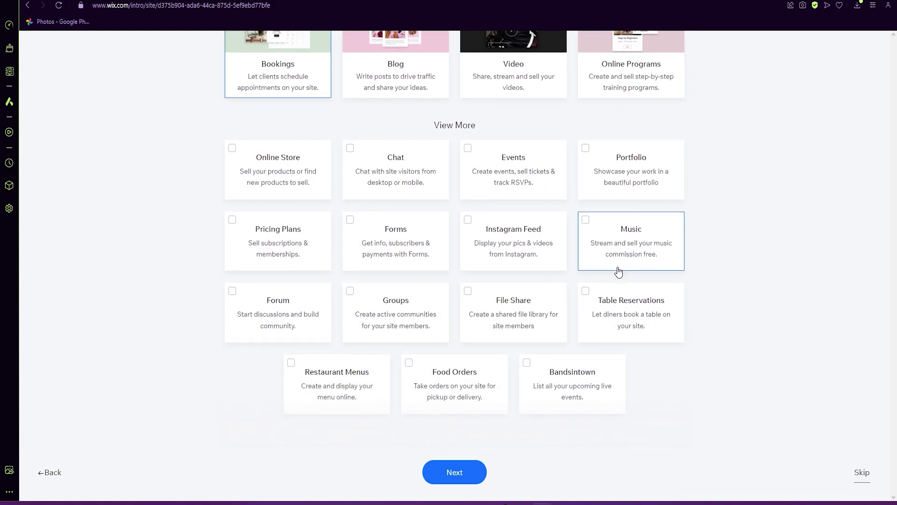
{"action": "scroll", "coordinate": [507, 287], "scroll_direction": "up", "scroll_amount": 3}
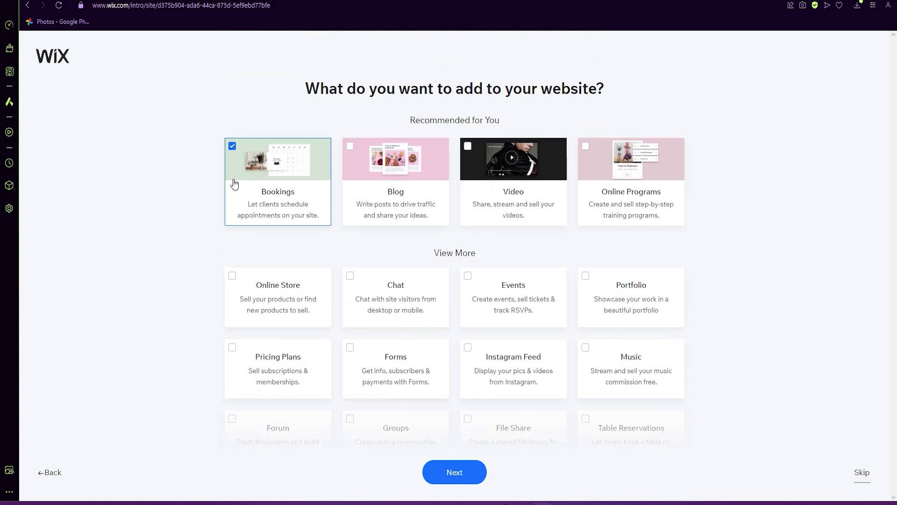
{"action": "left_click", "coordinate": [234, 147]}
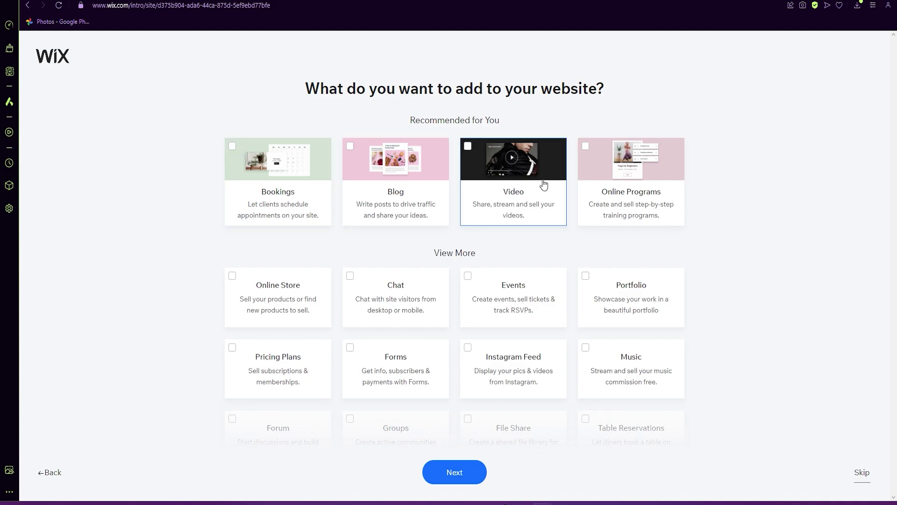
{"action": "left_click", "coordinate": [626, 172]}
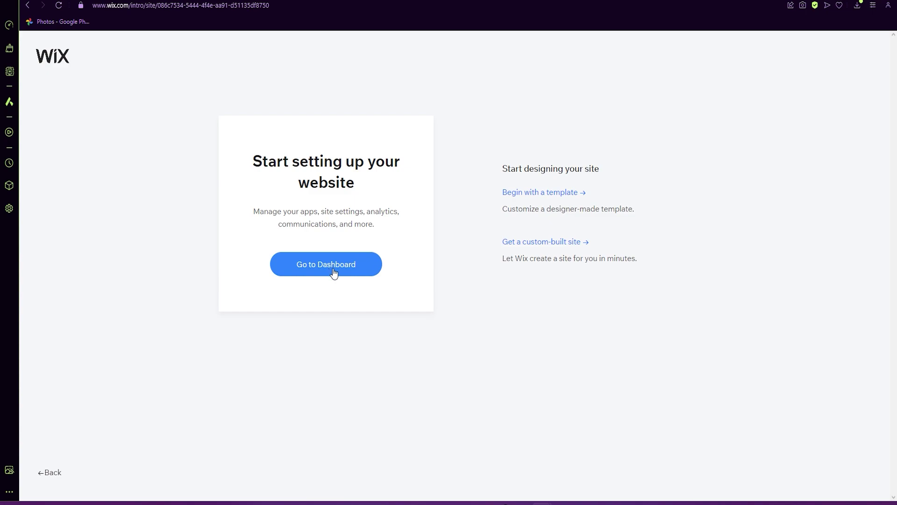
Go to the site dashboard and choose Design Site.
{"action": "left_click", "coordinate": [305, 273]}
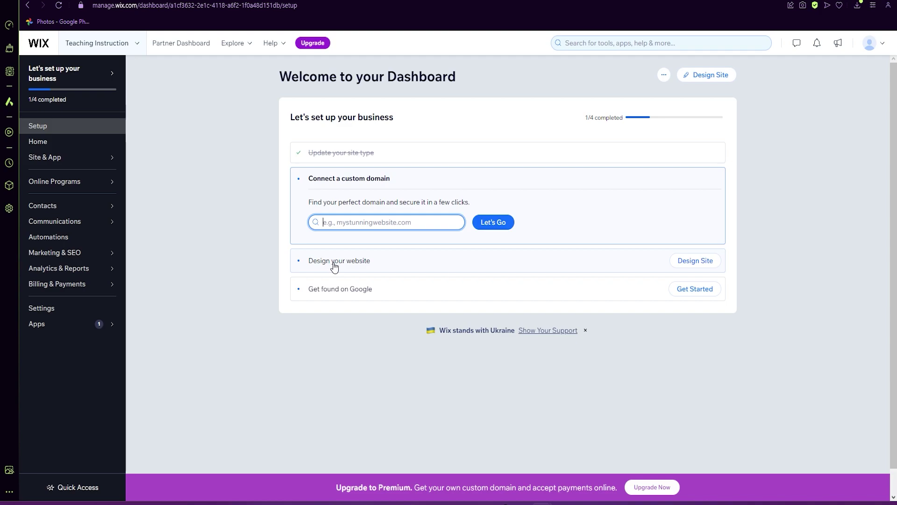
{"action": "left_click", "coordinate": [699, 267]}
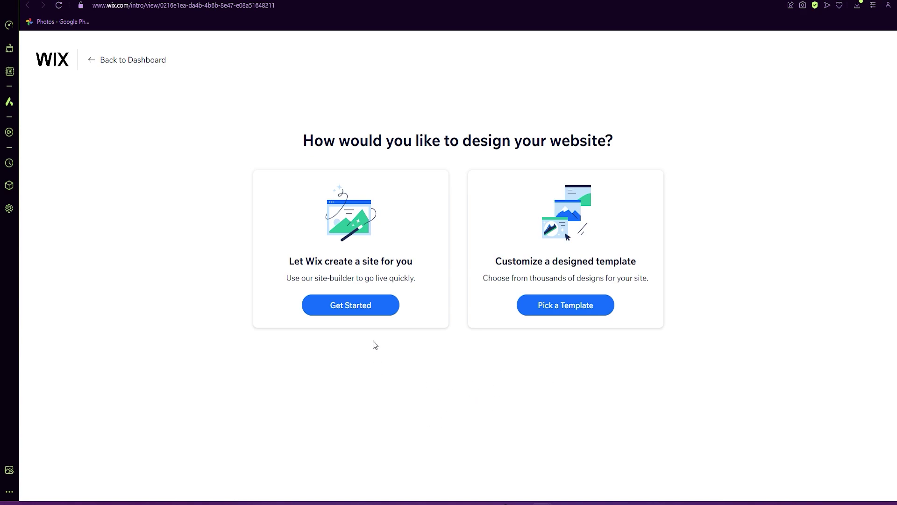
Have Wix build the site with the open-book homepage, skipping business info and theme.
{"action": "left_click", "coordinate": [349, 310]}
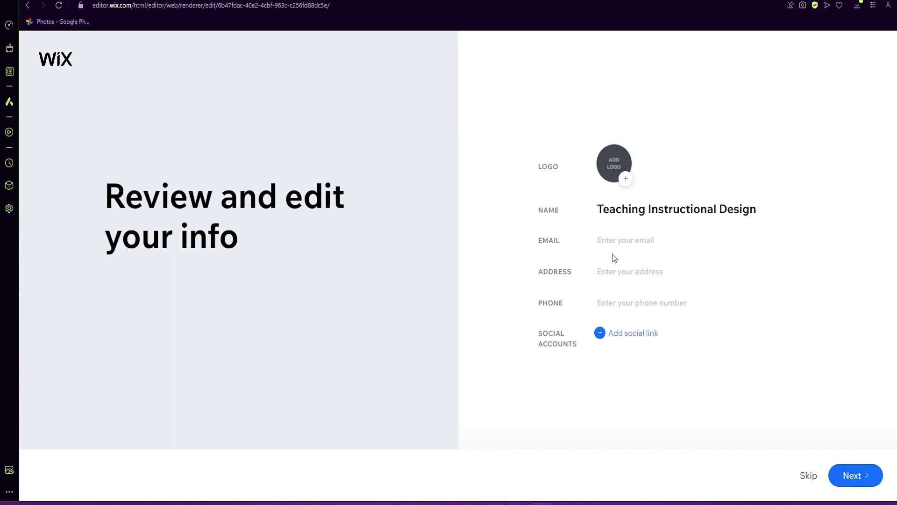
{"action": "left_click", "coordinate": [808, 477]}
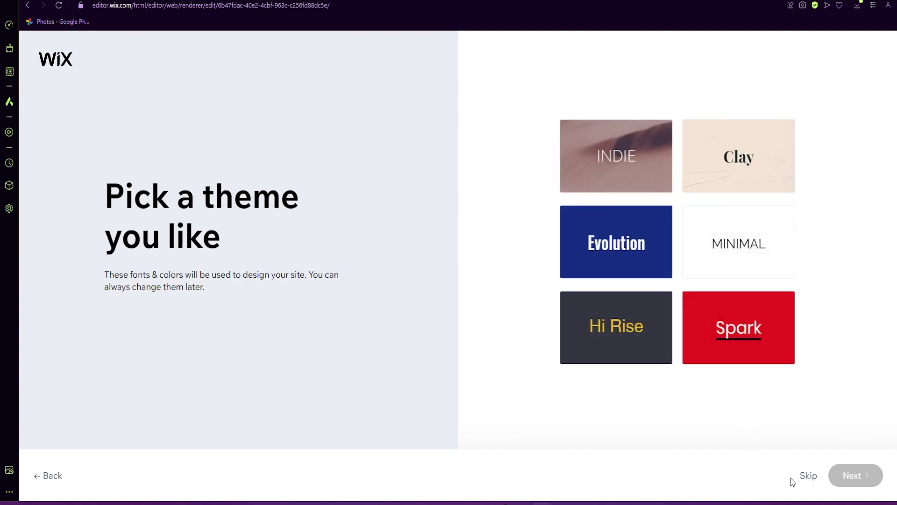
{"action": "left_click", "coordinate": [809, 475]}
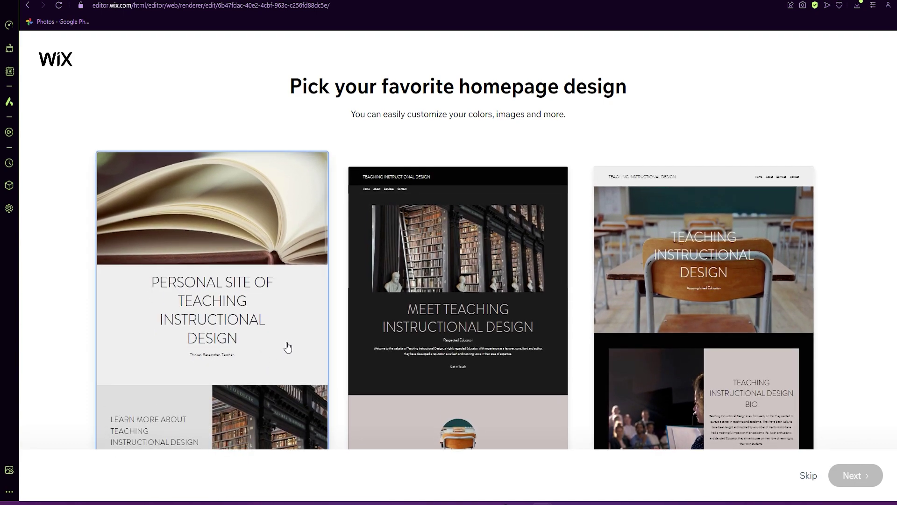
{"action": "left_click", "coordinate": [288, 348]}
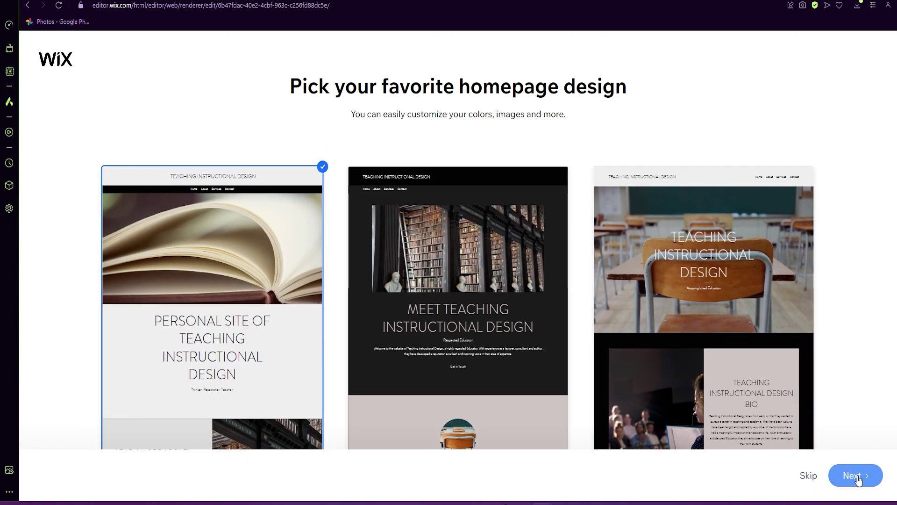
{"action": "left_click", "coordinate": [858, 476]}
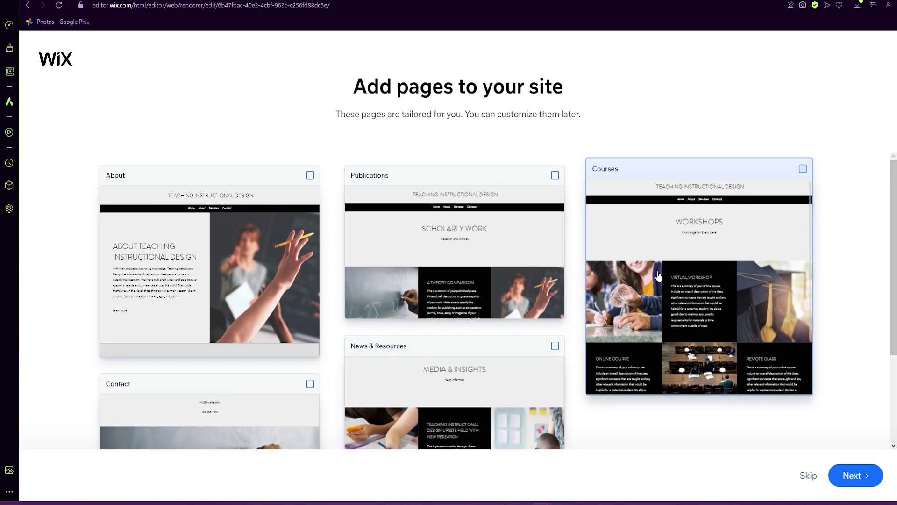
{"action": "left_click", "coordinate": [855, 476]}
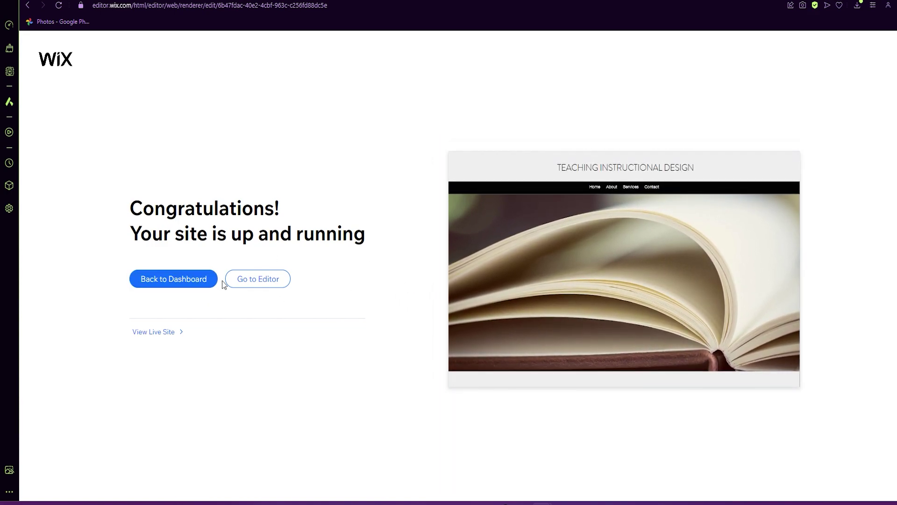
From the site dashboard's Online Programs section, start a new program from scratch.
{"action": "left_click", "coordinate": [160, 285]}
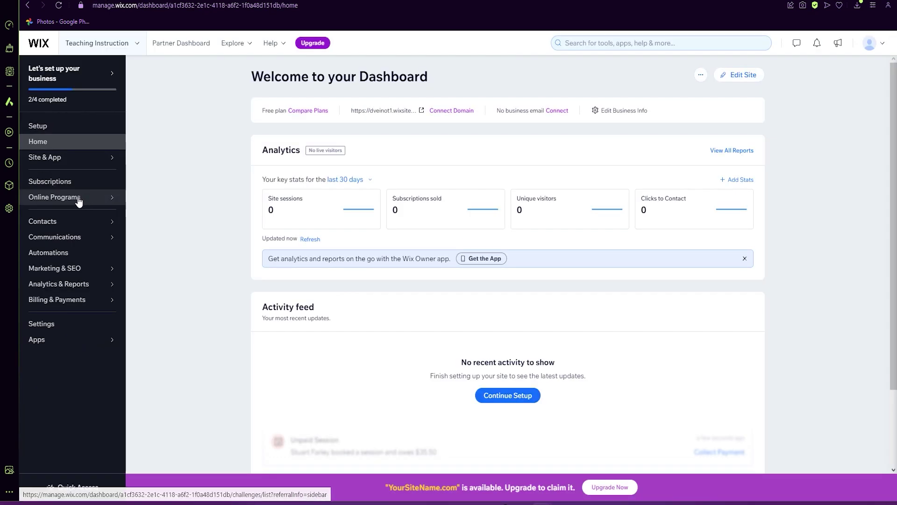
{"action": "mouse_move", "coordinate": [71, 202]}
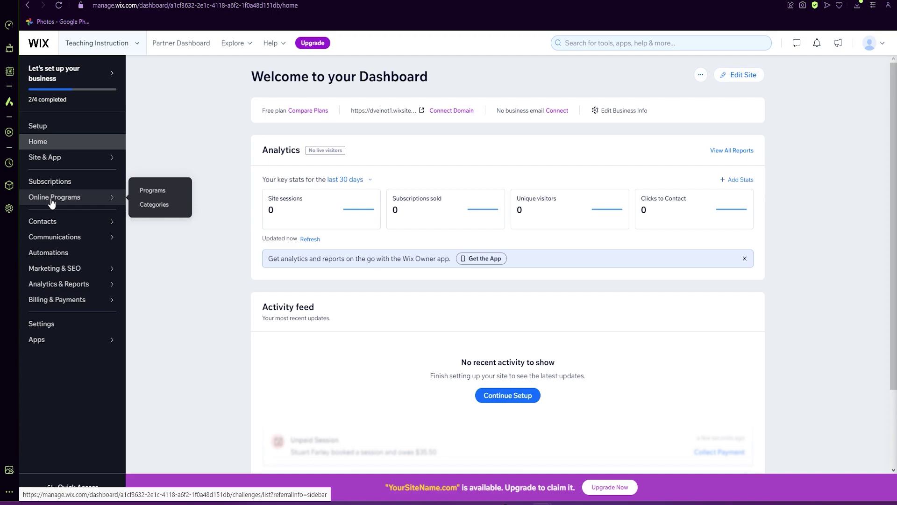
{"action": "left_click", "coordinate": [53, 201]}
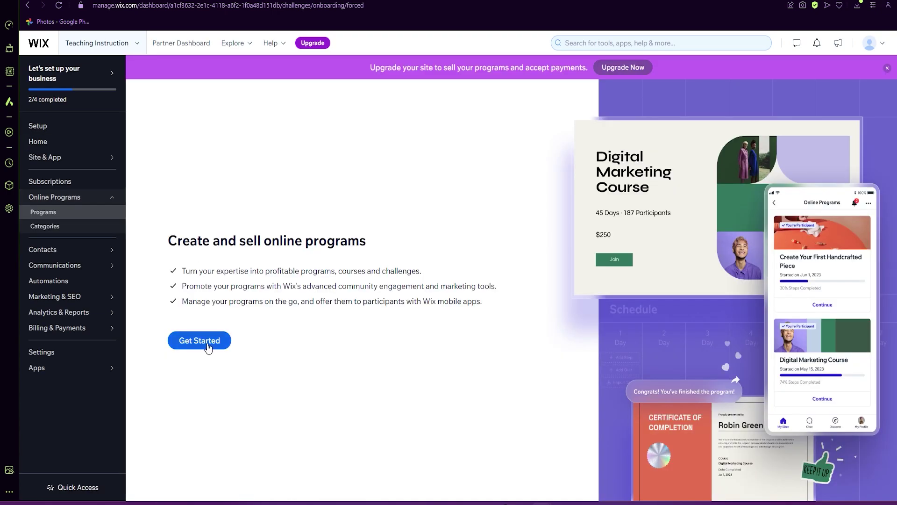
{"action": "left_click", "coordinate": [208, 347]}
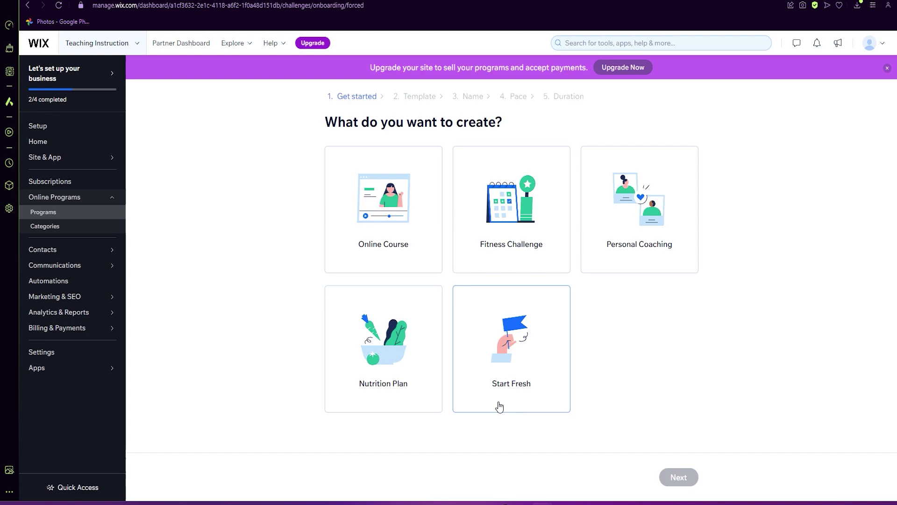
{"action": "left_click", "coordinate": [512, 356]}
{"action": "left_click", "coordinate": [682, 477]}
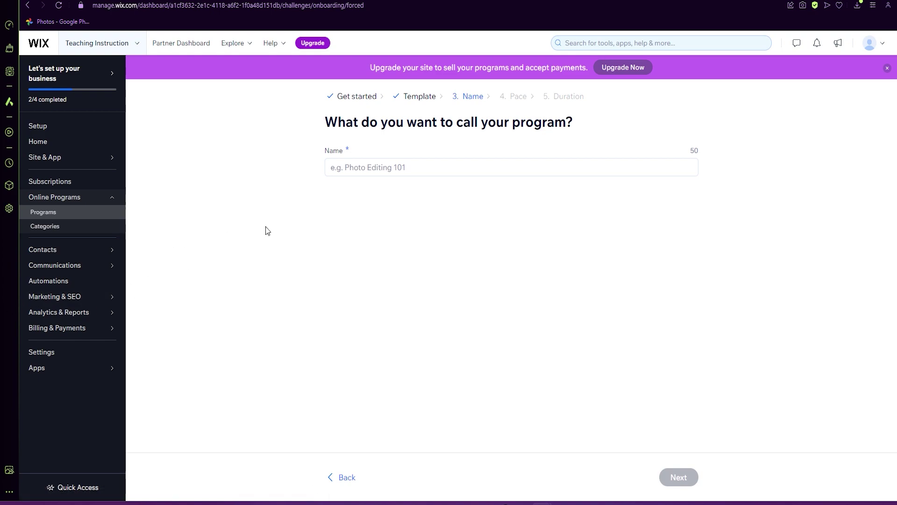
Name the program 'Fundamentals of Instructional Design', make it Self-Paced with unlimited time.
{"action": "left_click", "coordinate": [431, 167]}
{"action": "type", "text": "Fundamentals of Instructional Design"}
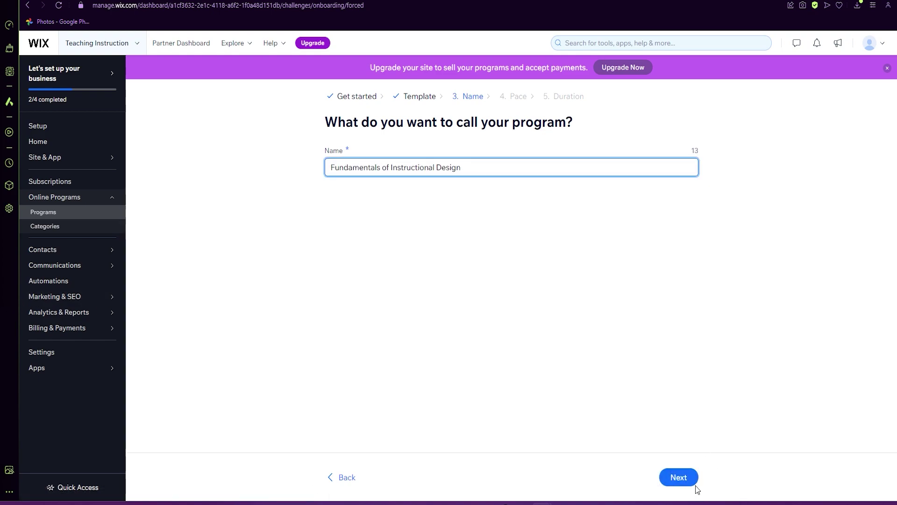
{"action": "left_click", "coordinate": [691, 481]}
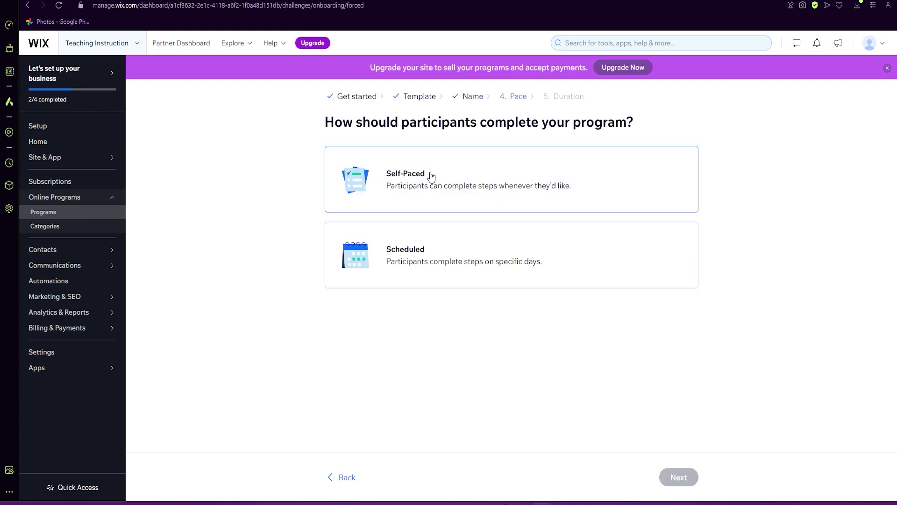
{"action": "left_click", "coordinate": [479, 197]}
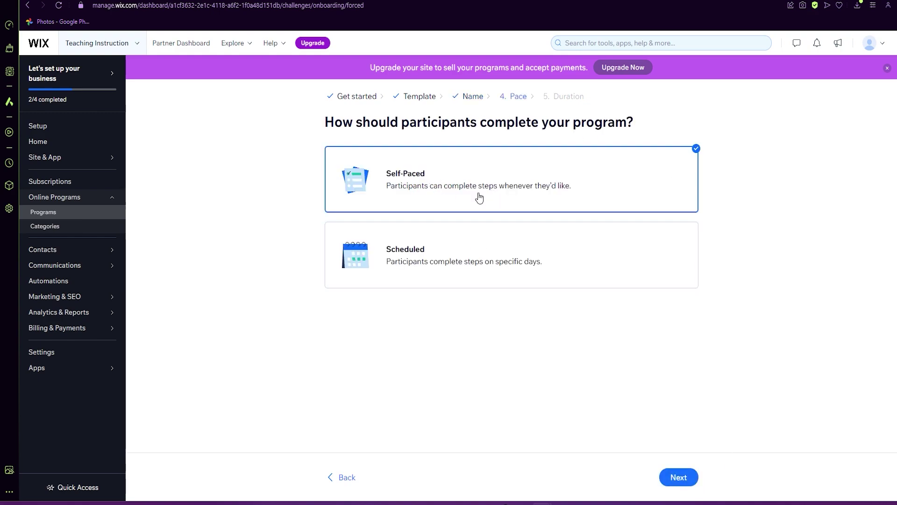
{"action": "left_click", "coordinate": [678, 477]}
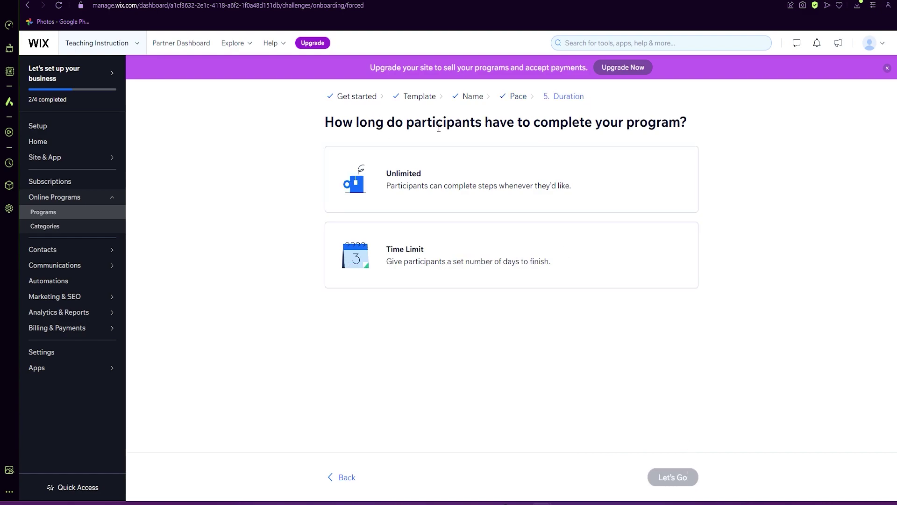
{"action": "left_click", "coordinate": [411, 193]}
{"action": "left_click", "coordinate": [668, 484]}
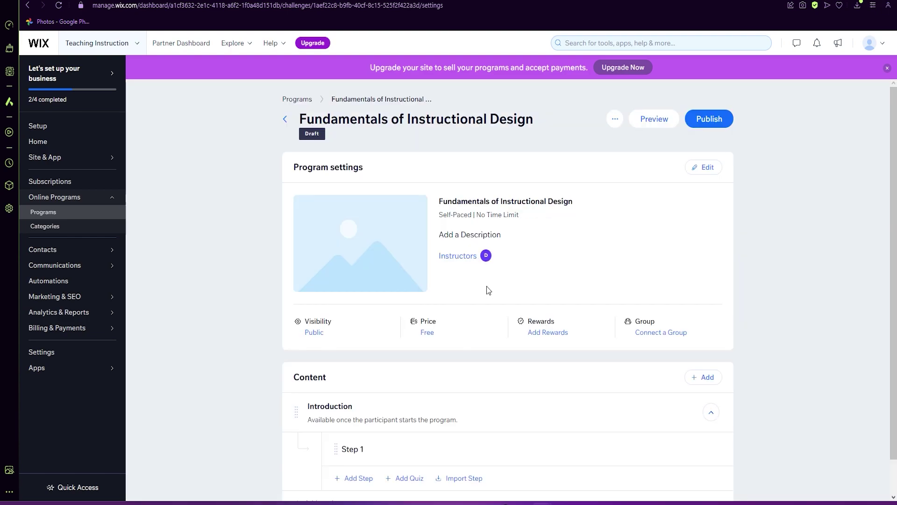
Upload an image file and set it as the program's cover in Basic Info.
{"action": "left_click", "coordinate": [709, 171]}
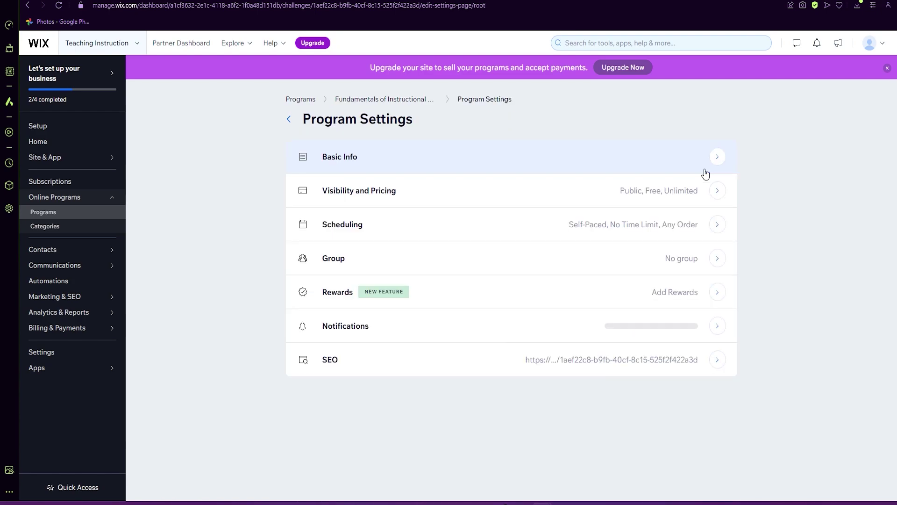
{"action": "left_click", "coordinate": [340, 157]}
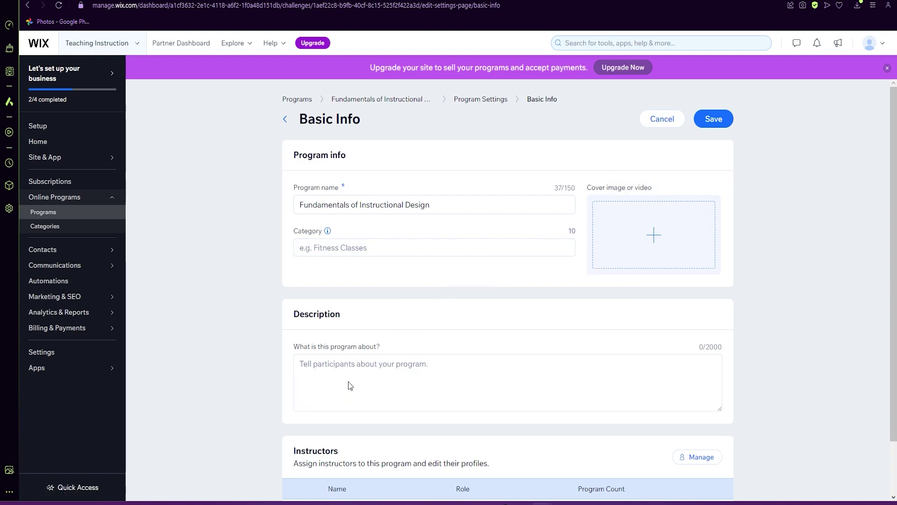
{"action": "left_click", "coordinate": [699, 275]}
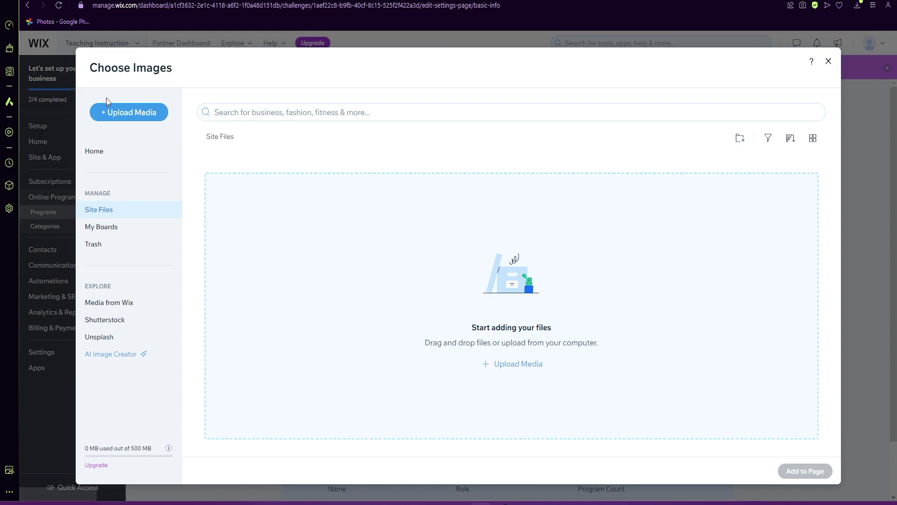
{"action": "left_click", "coordinate": [117, 114]}
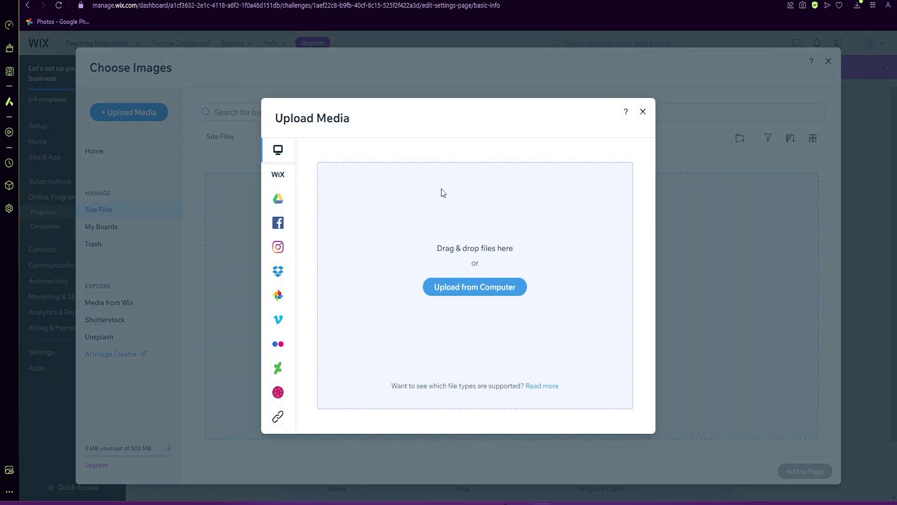
{"action": "mouse_move", "coordinate": [281, 293]}
{"action": "left_click_drag", "start_coordinate": [0, 233], "coordinate": [365, 250]}
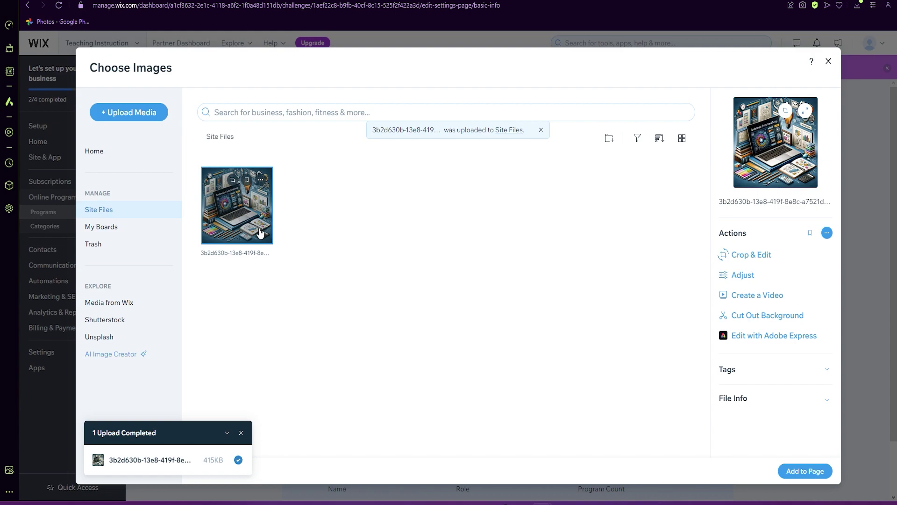
{"action": "left_click", "coordinate": [805, 471]}
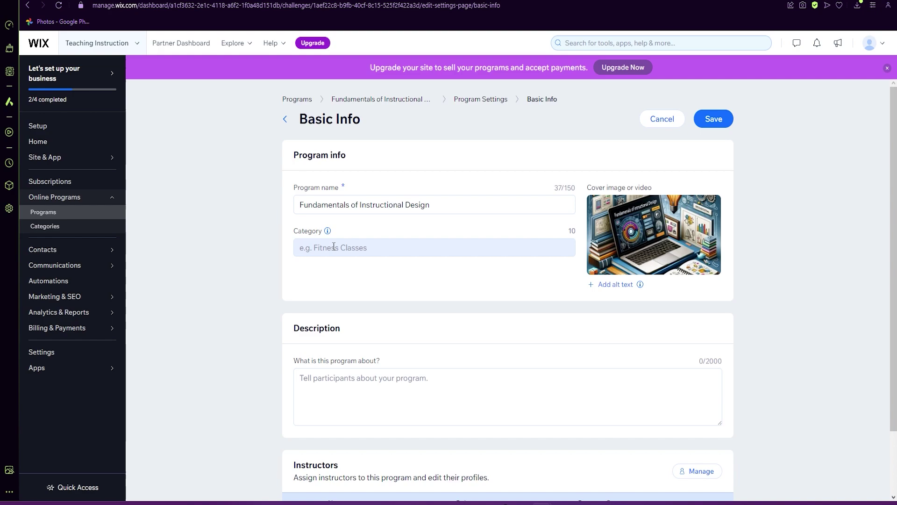
Paste the ADDIE-model program description and save the Basic Info.
{"action": "left_click", "coordinate": [410, 251]}
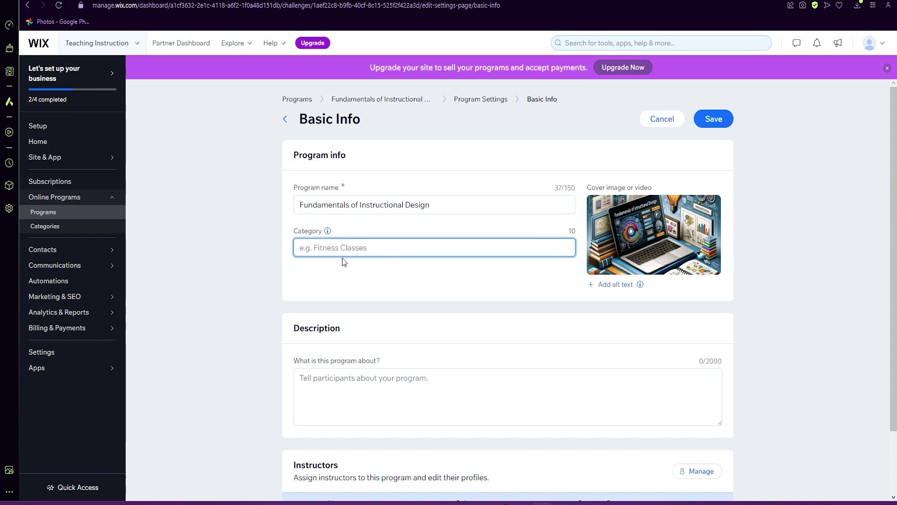
{"action": "left_click", "coordinate": [360, 395]}
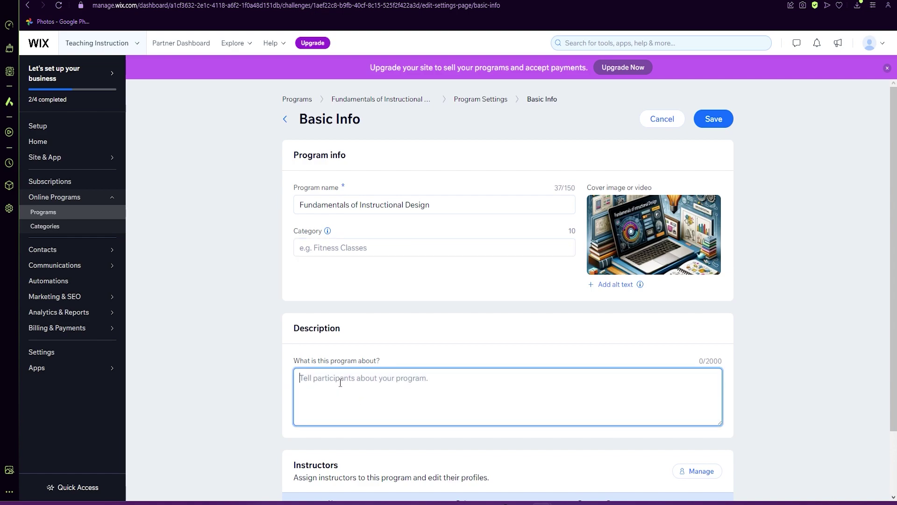
{"action": "scroll", "coordinate": [430, 399], "scroll_direction": "down", "scroll_amount": 2}
{"action": "mouse_move", "coordinate": [75, 264]}
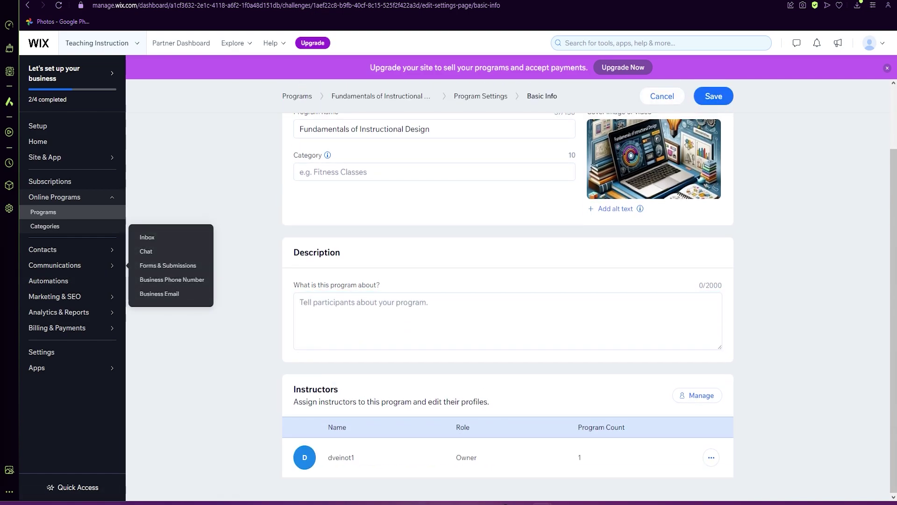
{"action": "type", "text": "\"Fundamentals of Instructional Design,\" where we embark on an exciting journey to explore and understand the world of instructional design through the lens of the renowned ADDIE model."}
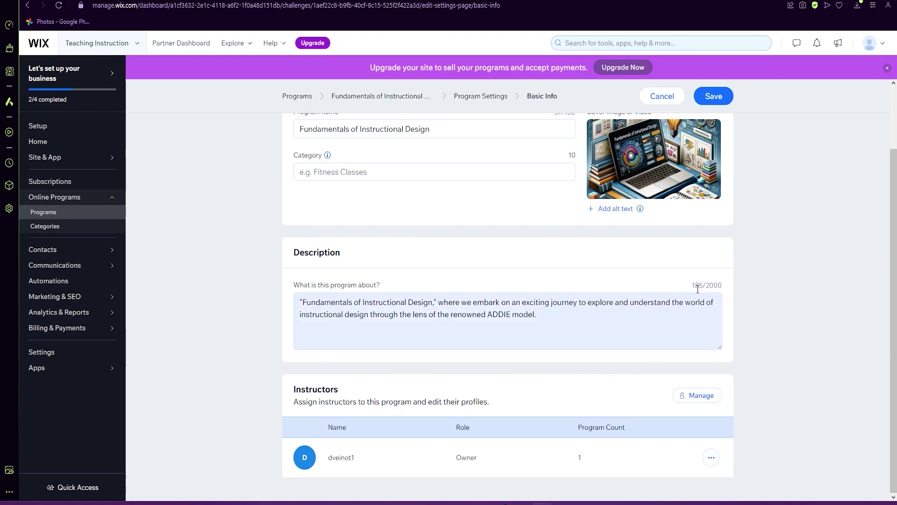
{"action": "scroll", "coordinate": [583, 363], "scroll_direction": "up", "scroll_amount": 3}
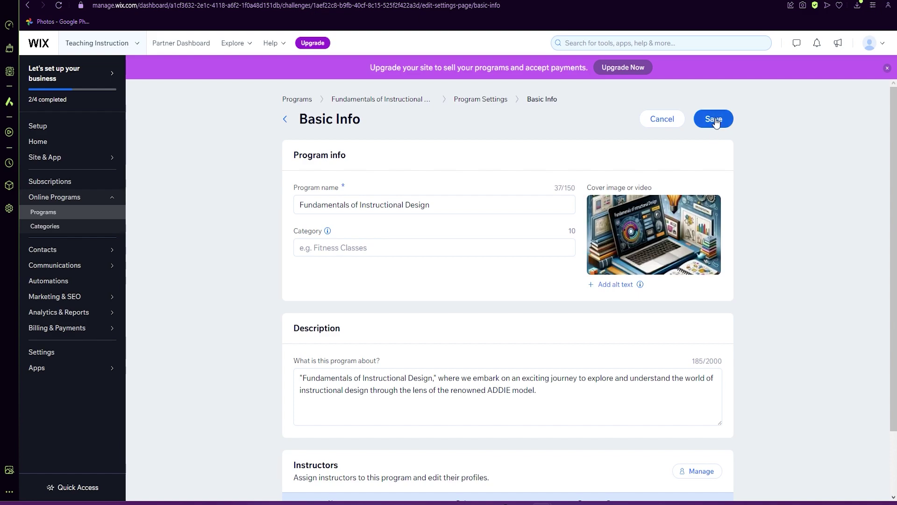
{"action": "scroll", "coordinate": [590, 282], "scroll_direction": "down", "scroll_amount": 2}
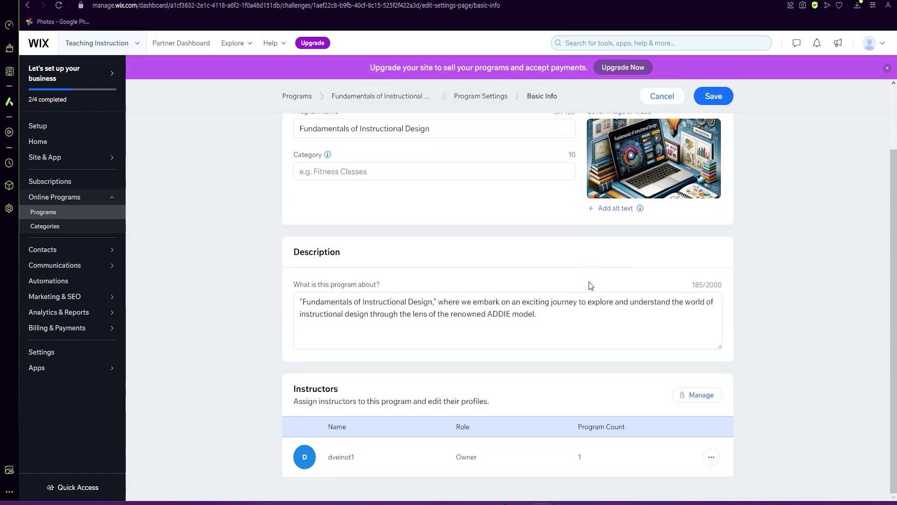
{"action": "left_click", "coordinate": [716, 97]}
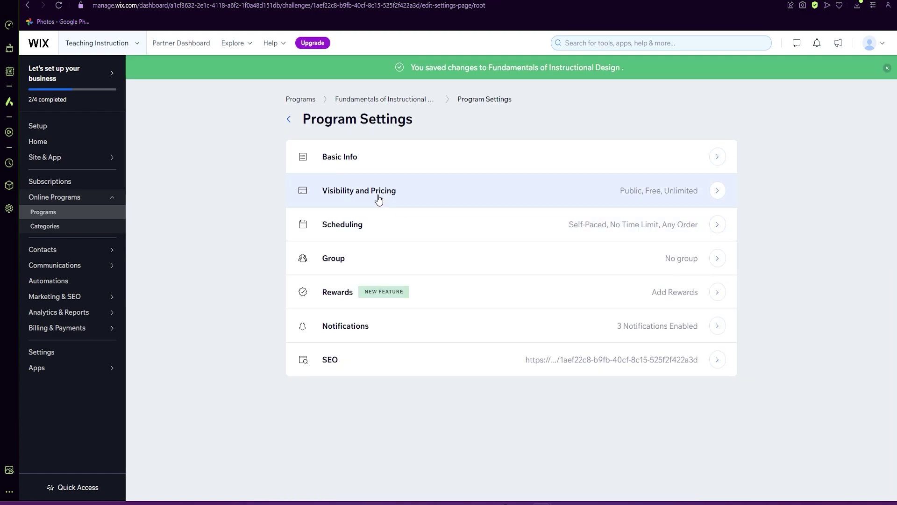
{"action": "left_click", "coordinate": [360, 198]}
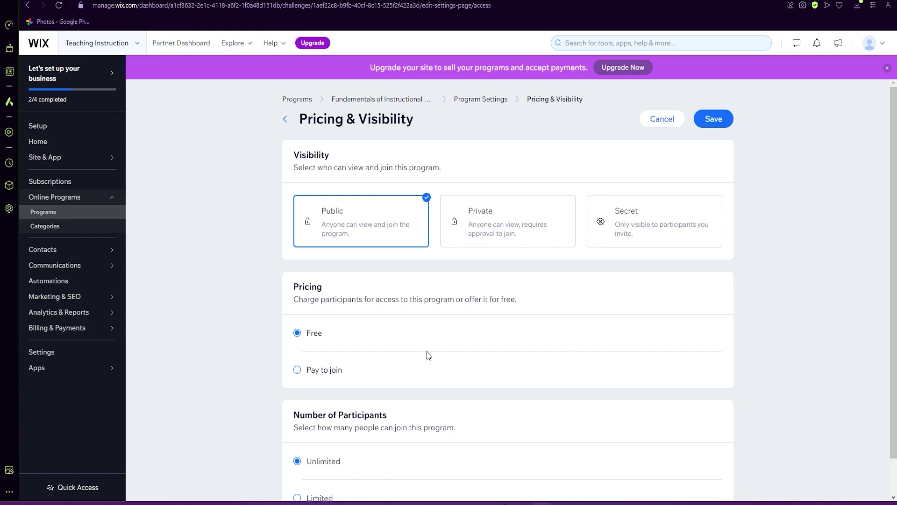
{"action": "scroll", "coordinate": [427, 351], "scroll_direction": "down", "scroll_amount": 1}
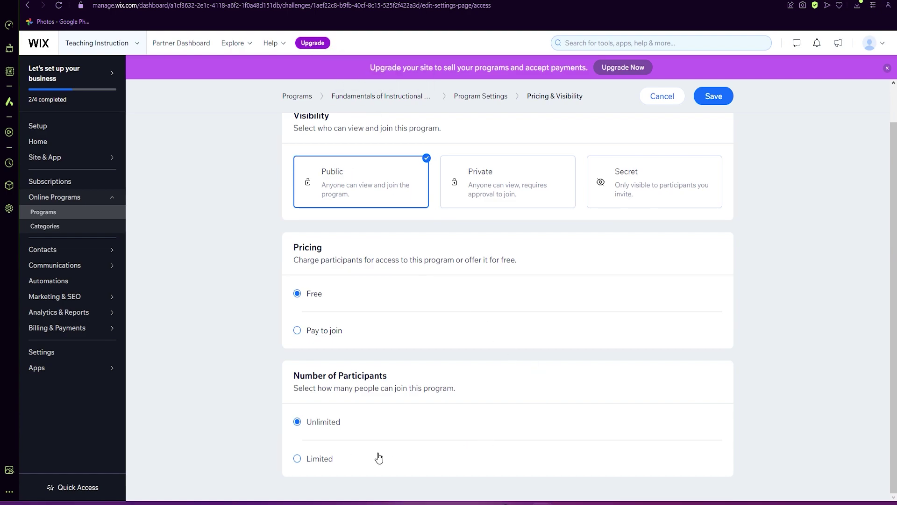
{"action": "scroll", "coordinate": [451, 444], "scroll_direction": "up", "scroll_amount": 1}
{"action": "scroll", "coordinate": [455, 437], "scroll_direction": "down", "scroll_amount": 1}
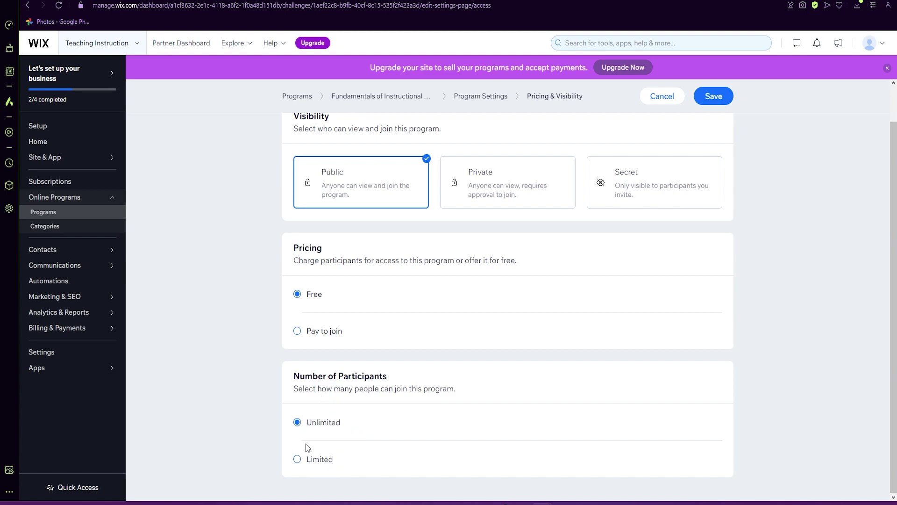
{"action": "scroll", "coordinate": [525, 357], "scroll_direction": "up", "scroll_amount": 2}
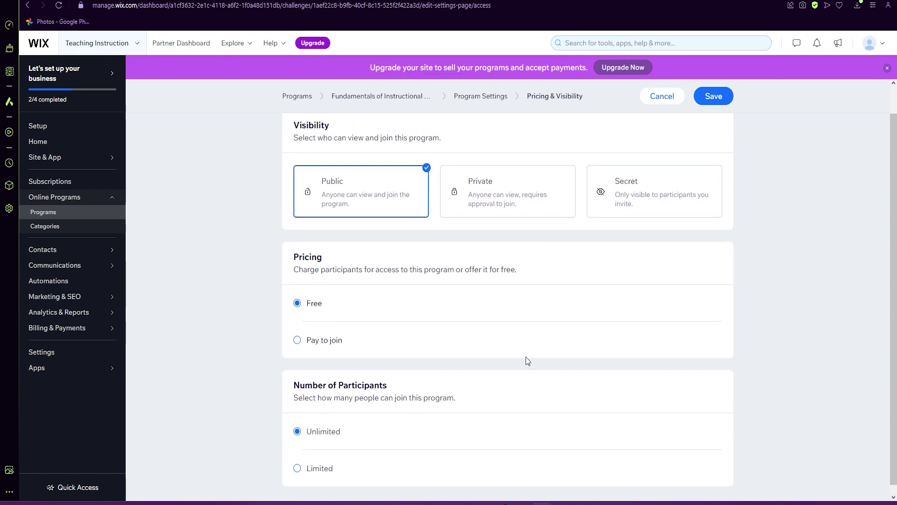
{"action": "left_click", "coordinate": [712, 122]}
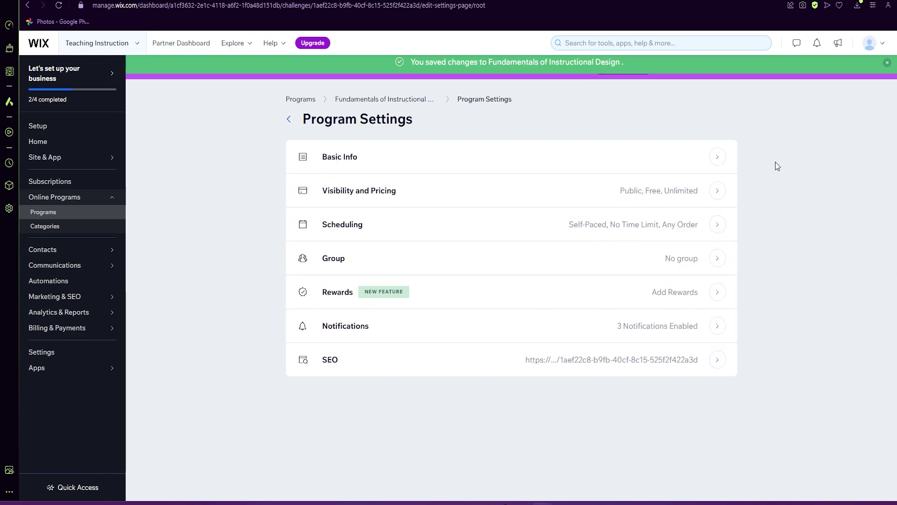
Set Scheduling step order to Fixed Order, leave Hide future steps off, and save.
{"action": "left_click", "coordinate": [393, 234]}
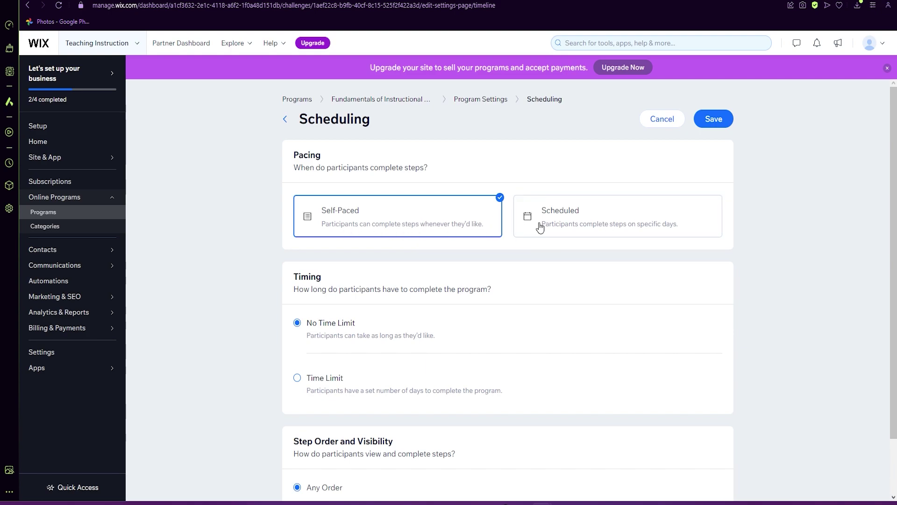
{"action": "scroll", "coordinate": [292, 272], "scroll_direction": "down", "scroll_amount": 2}
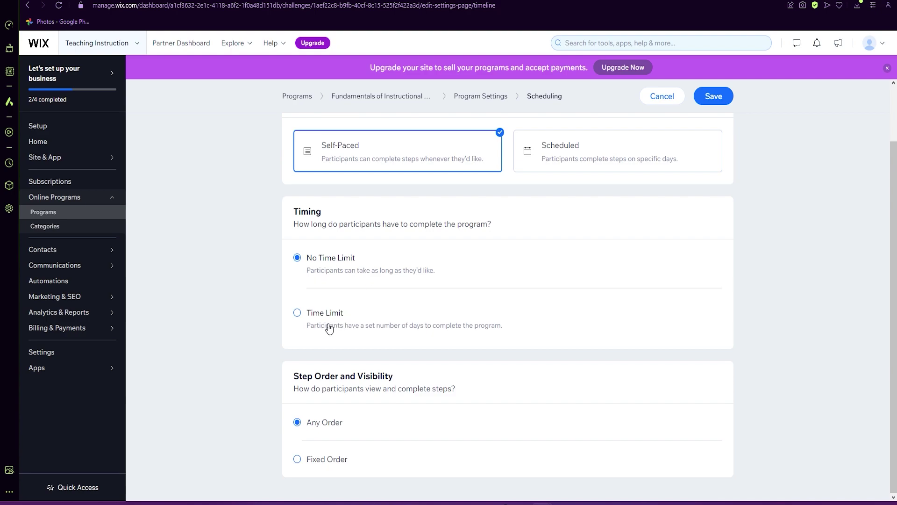
{"action": "scroll", "coordinate": [584, 417], "scroll_direction": "up", "scroll_amount": 2}
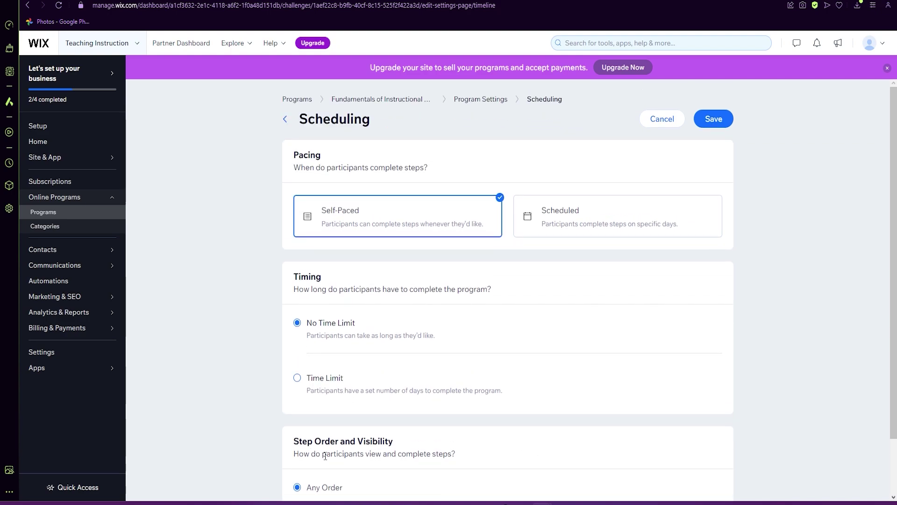
{"action": "scroll", "coordinate": [318, 438], "scroll_direction": "down", "scroll_amount": 2}
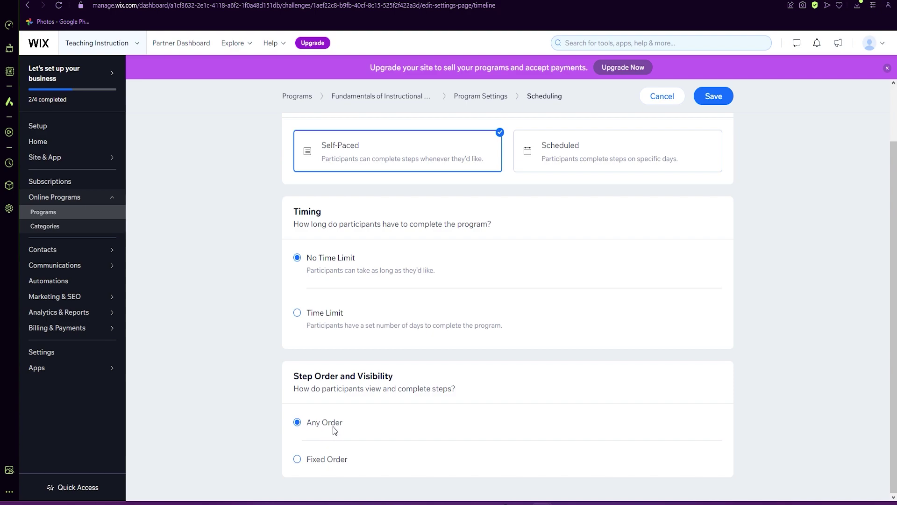
{"action": "left_click", "coordinate": [336, 463]}
{"action": "scroll", "coordinate": [426, 451], "scroll_direction": "down", "scroll_amount": 1}
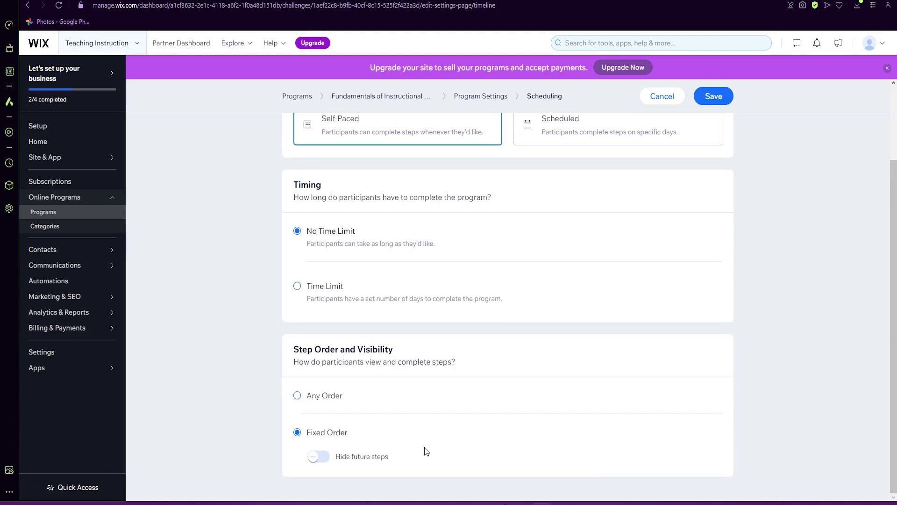
{"action": "left_click", "coordinate": [316, 460]}
{"action": "left_click", "coordinate": [327, 459]}
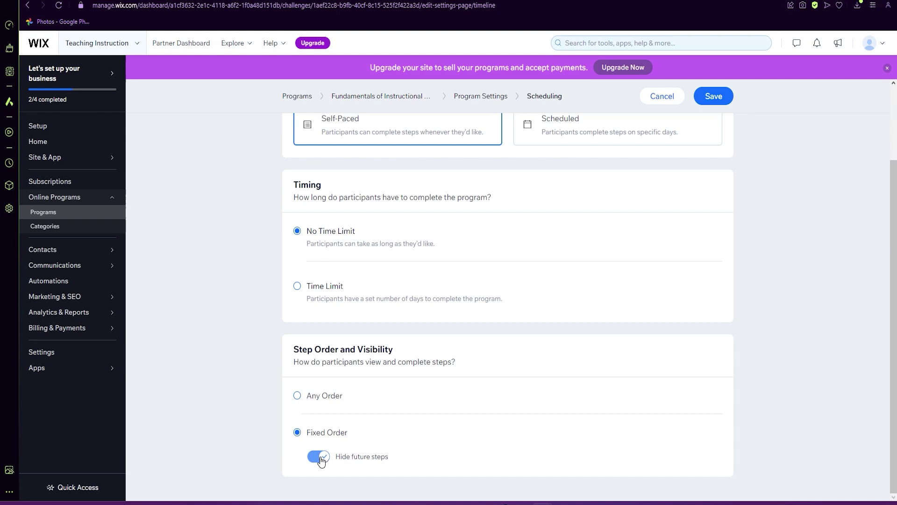
{"action": "scroll", "coordinate": [480, 415], "scroll_direction": "up", "scroll_amount": 2}
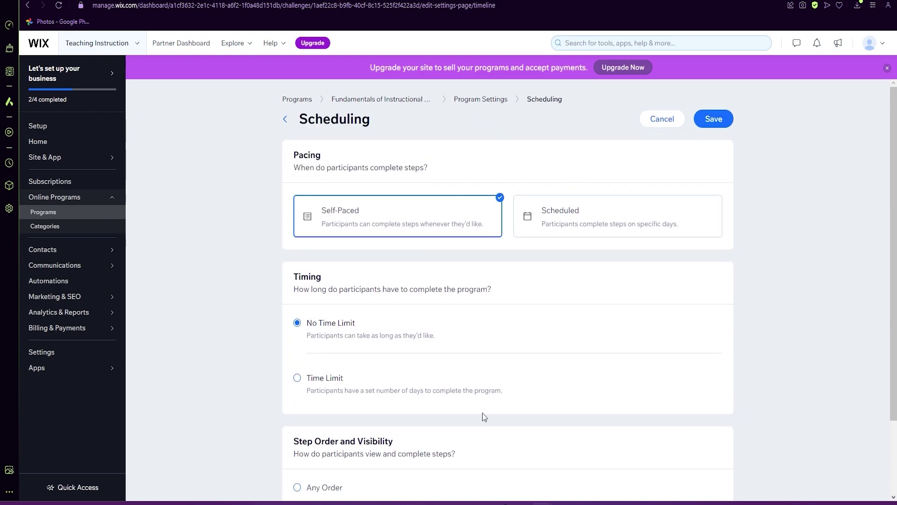
{"action": "scroll", "coordinate": [492, 398], "scroll_direction": "down", "scroll_amount": 2}
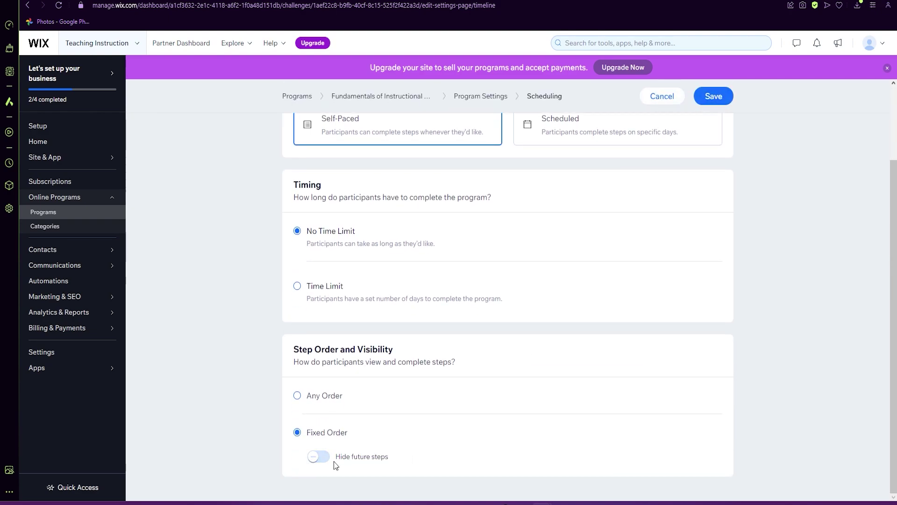
{"action": "scroll", "coordinate": [493, 436], "scroll_direction": "up", "scroll_amount": 2}
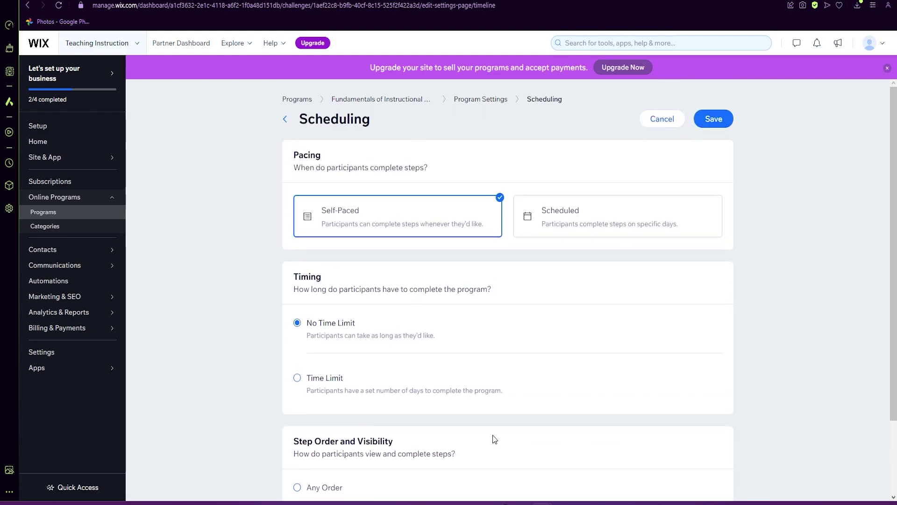
{"action": "left_click", "coordinate": [719, 123]}
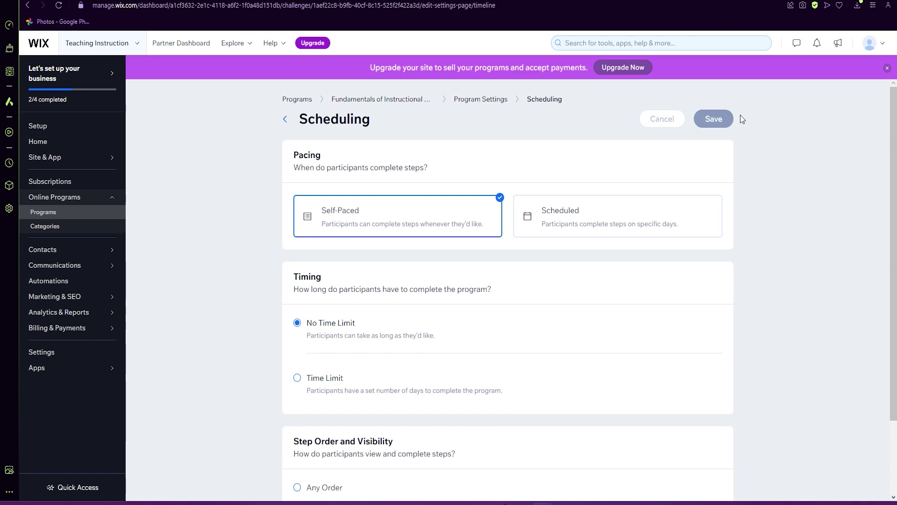
From the Group settings, create a new group named 'students' and connect it.
{"action": "left_click", "coordinate": [416, 265]}
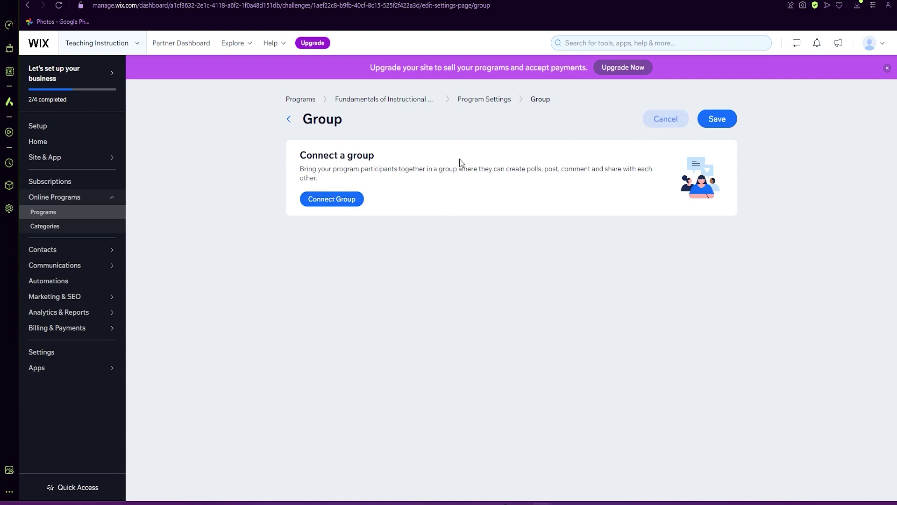
{"action": "left_click", "coordinate": [330, 199]}
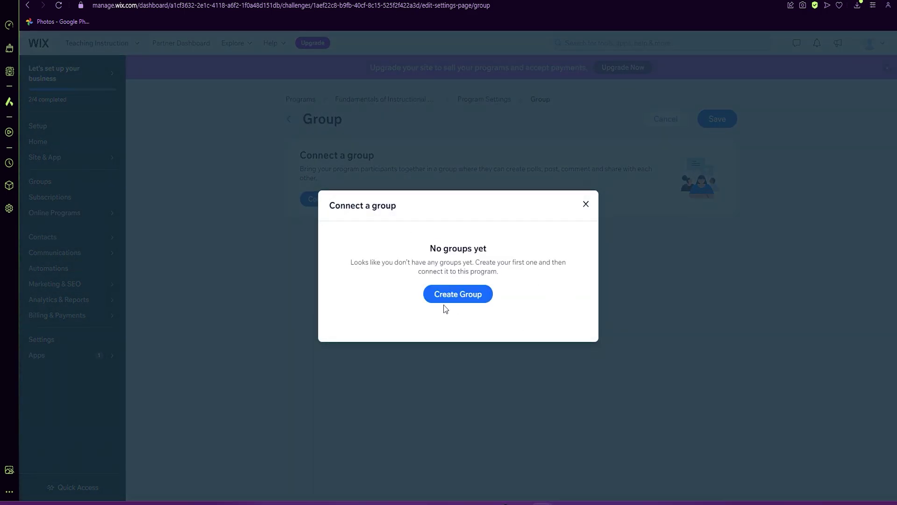
{"action": "left_click", "coordinate": [458, 298]}
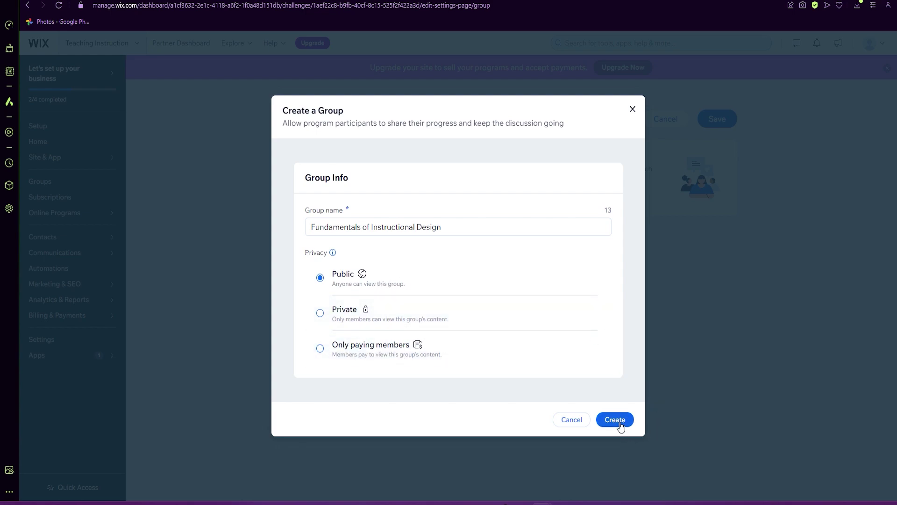
{"action": "triple_click", "coordinate": [448, 232]}
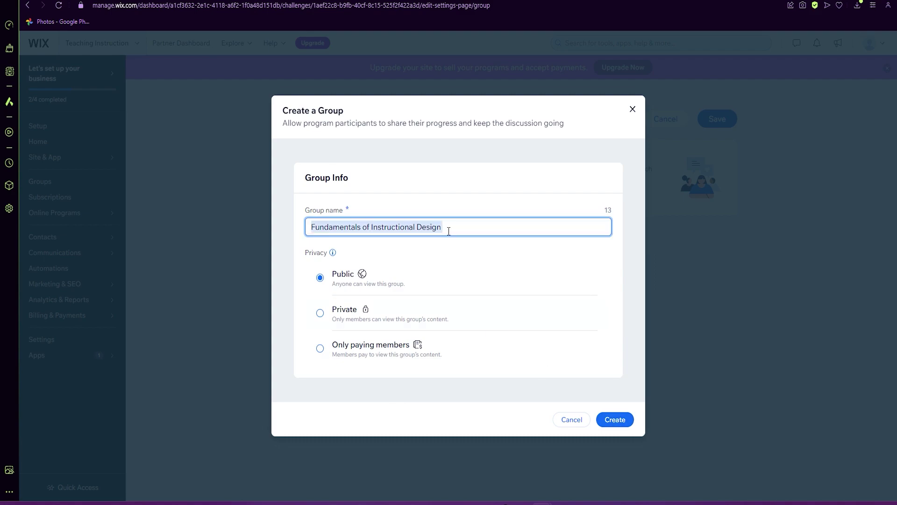
{"action": "type", "text": "students"}
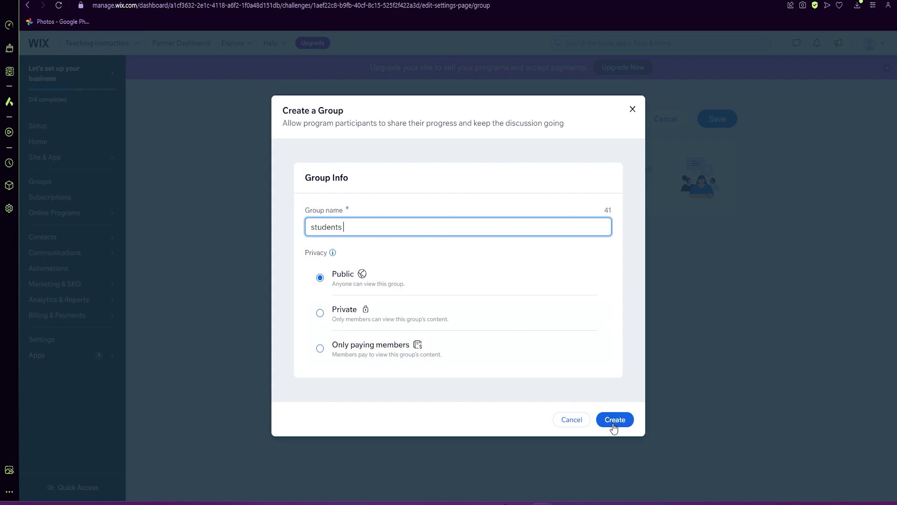
{"action": "left_click", "coordinate": [613, 420]}
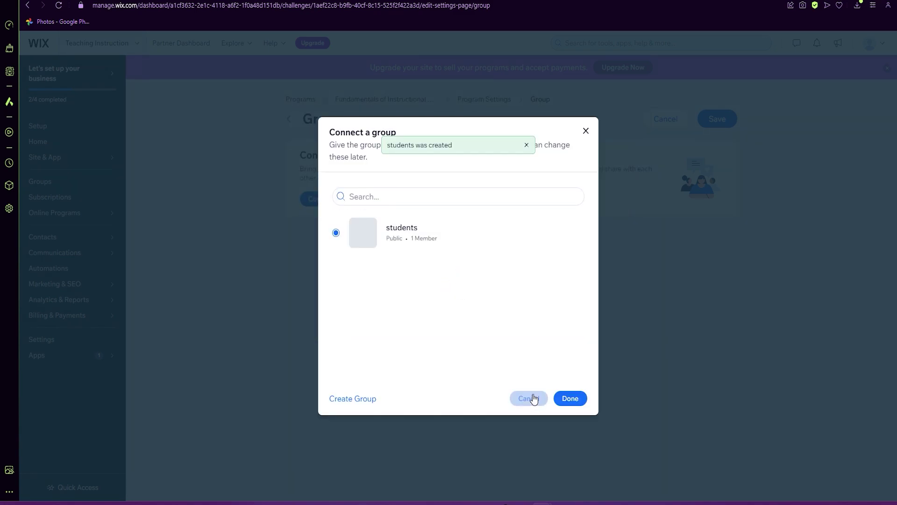
{"action": "left_click", "coordinate": [571, 402]}
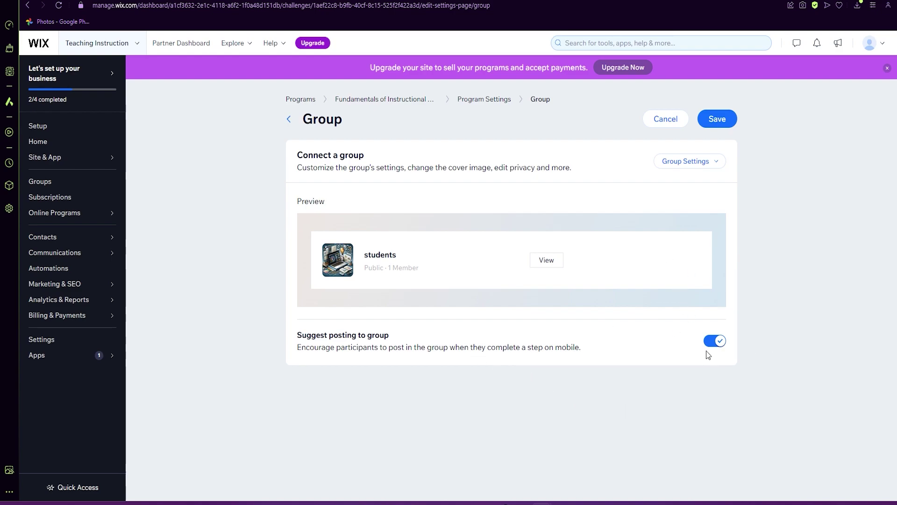
Save the group settings, open Rewards, and highlight the badges description text.
{"action": "left_click", "coordinate": [706, 127]}
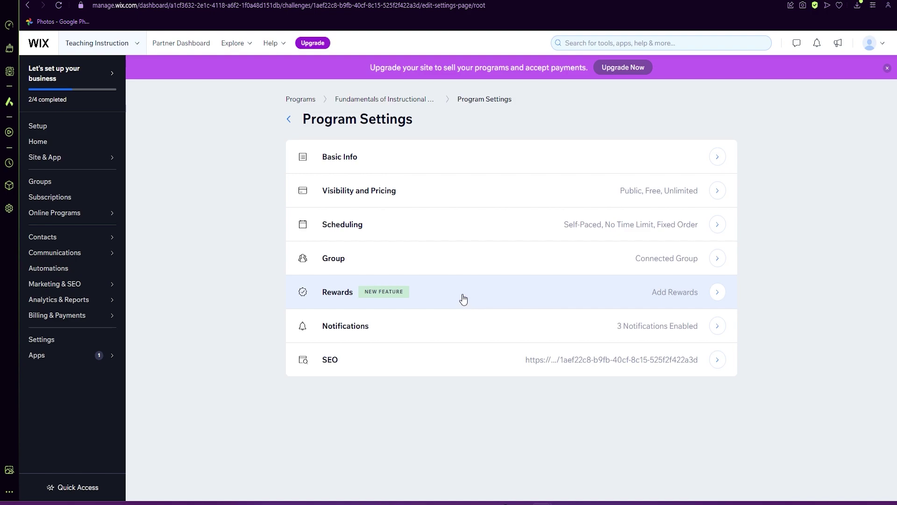
{"action": "left_click", "coordinate": [448, 297]}
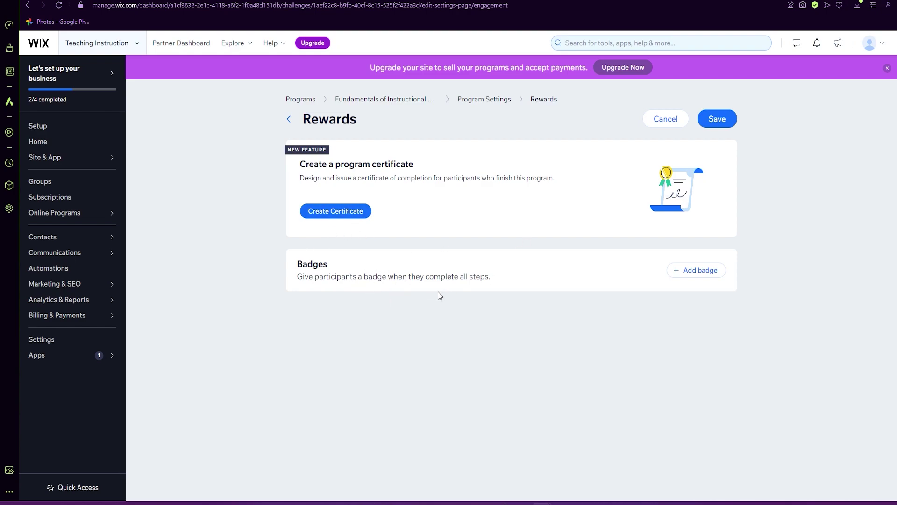
{"action": "left_click_drag", "start_coordinate": [298, 279], "coordinate": [344, 281]}
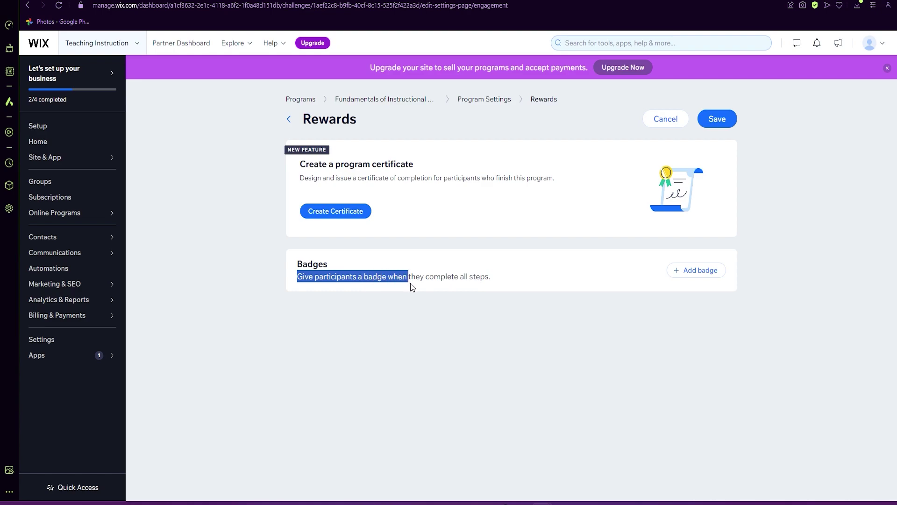
{"action": "left_click_drag", "start_coordinate": [412, 287], "coordinate": [488, 281]}
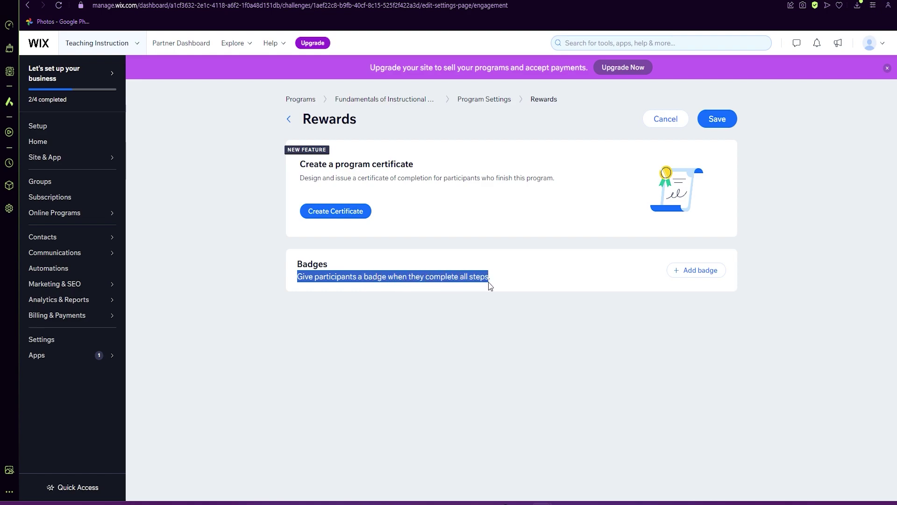
{"action": "left_click", "coordinate": [506, 173]}
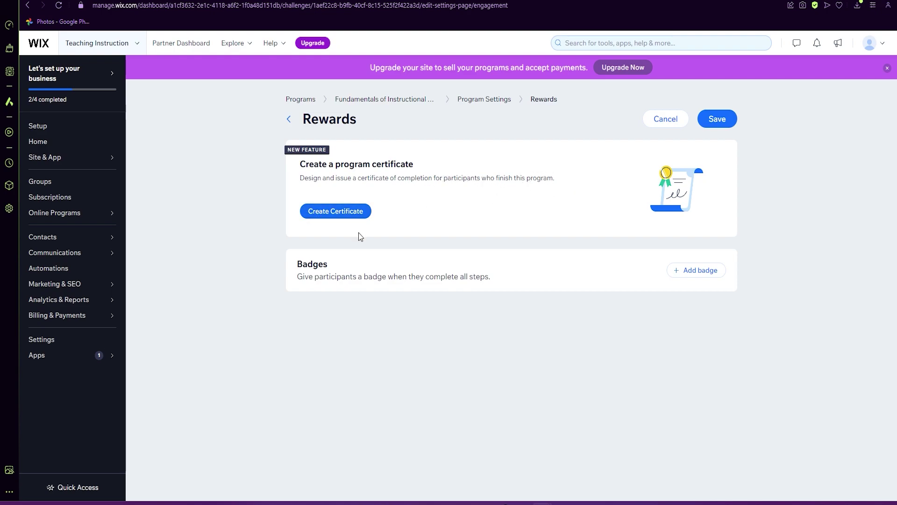
Start a program certificate and, after previewing Modern, choose the Classic template.
{"action": "left_click", "coordinate": [340, 215]}
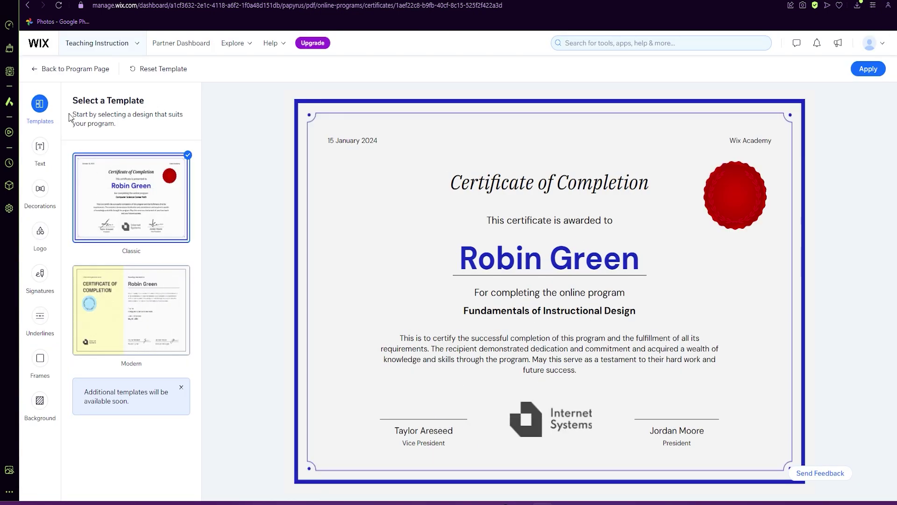
{"action": "left_click", "coordinate": [144, 326]}
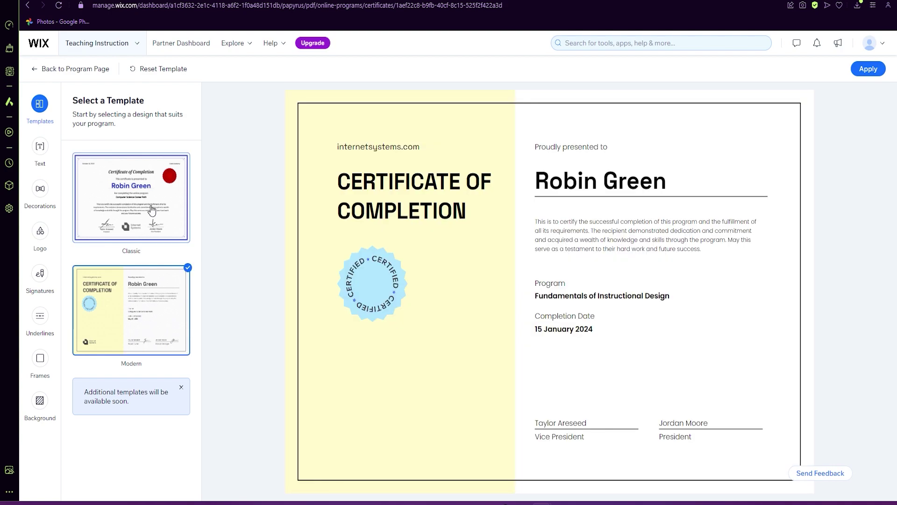
{"action": "left_click", "coordinate": [152, 210]}
{"action": "left_click", "coordinate": [142, 302]}
{"action": "left_click", "coordinate": [162, 217]}
Replace the certificate's site name with the instructor's name.
{"action": "left_click", "coordinate": [38, 148]}
{"action": "mouse_move", "coordinate": [131, 181]}
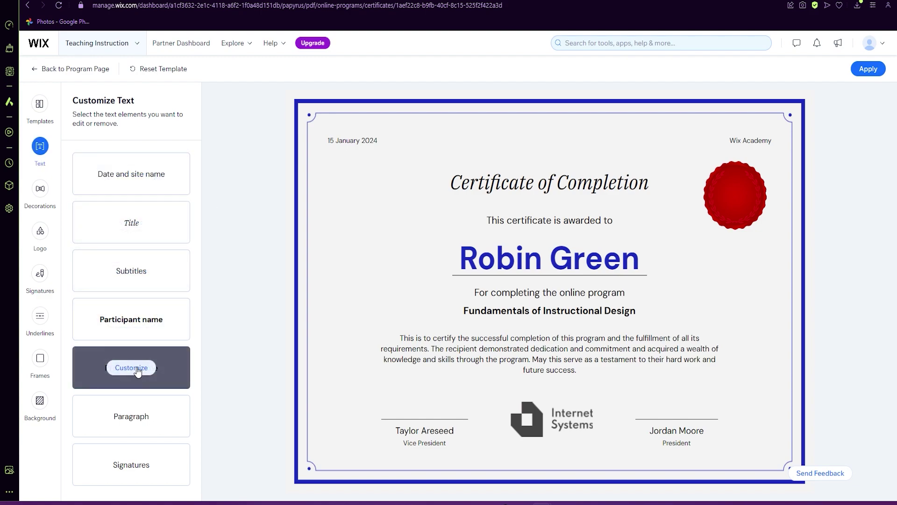
{"action": "left_click", "coordinate": [130, 181]}
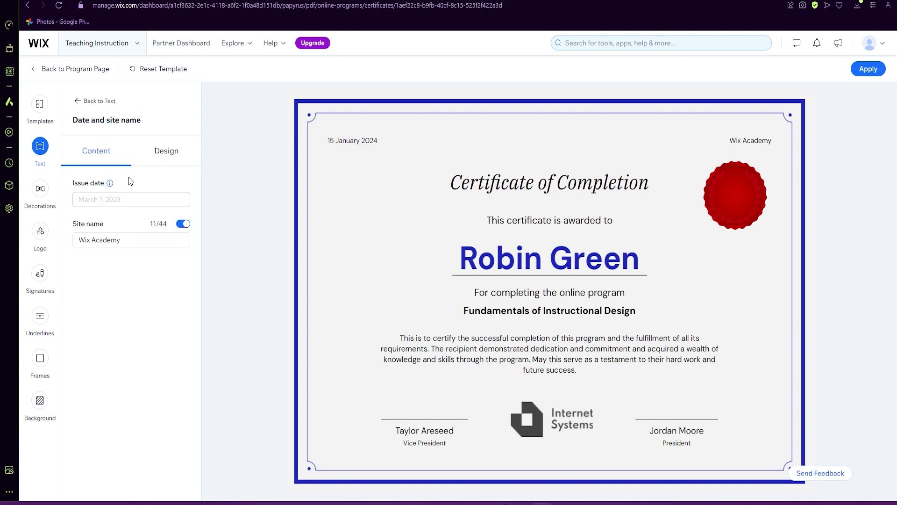
{"action": "left_click", "coordinate": [128, 242]}
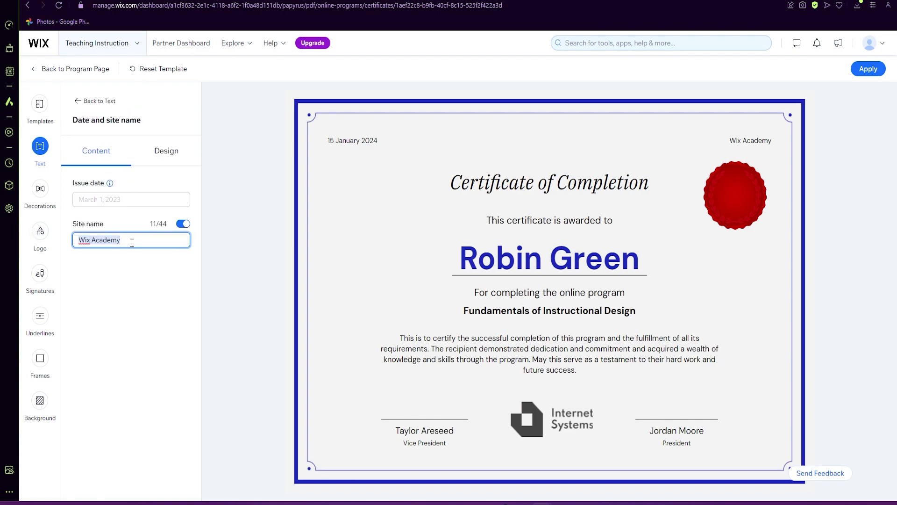
{"action": "type", "text": "D.ve"}
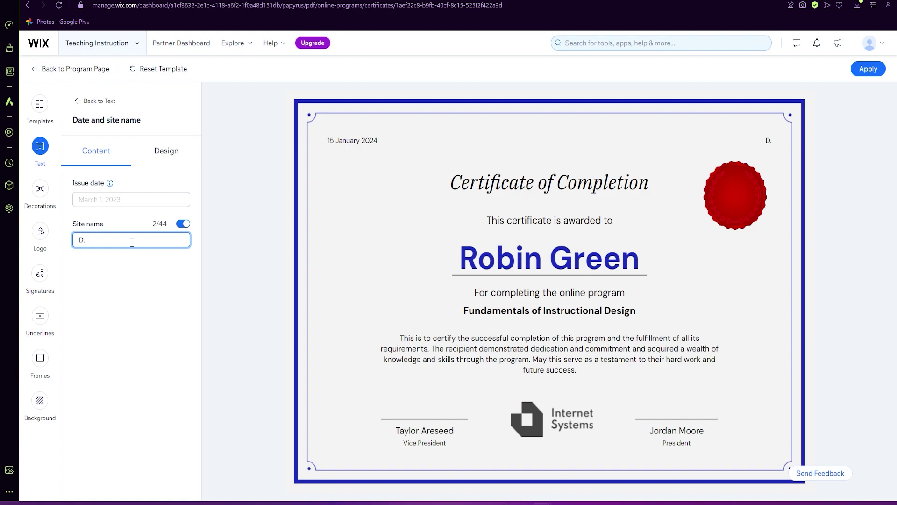
{"action": "key", "text": "BackSpace"}
{"action": "key", "text": "BackSpace"}
{"action": "type", "text": "Veinot"}
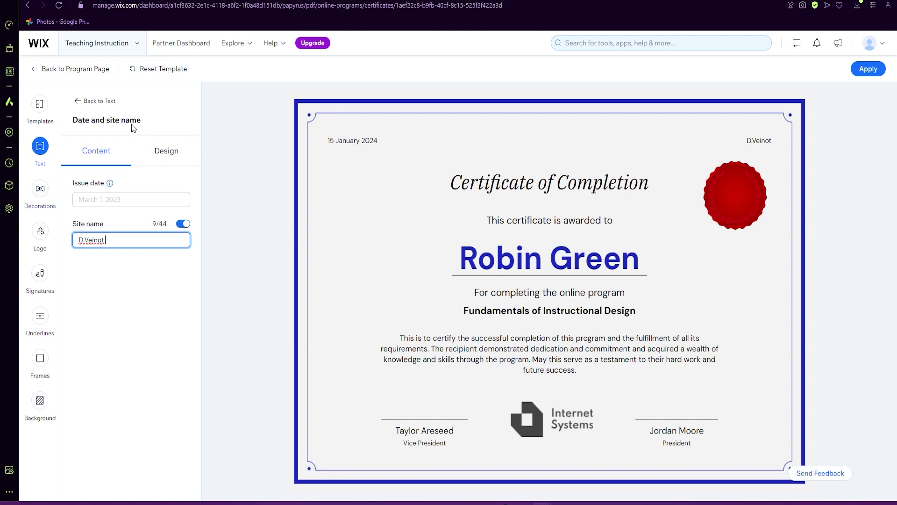
{"action": "left_click", "coordinate": [92, 101]}
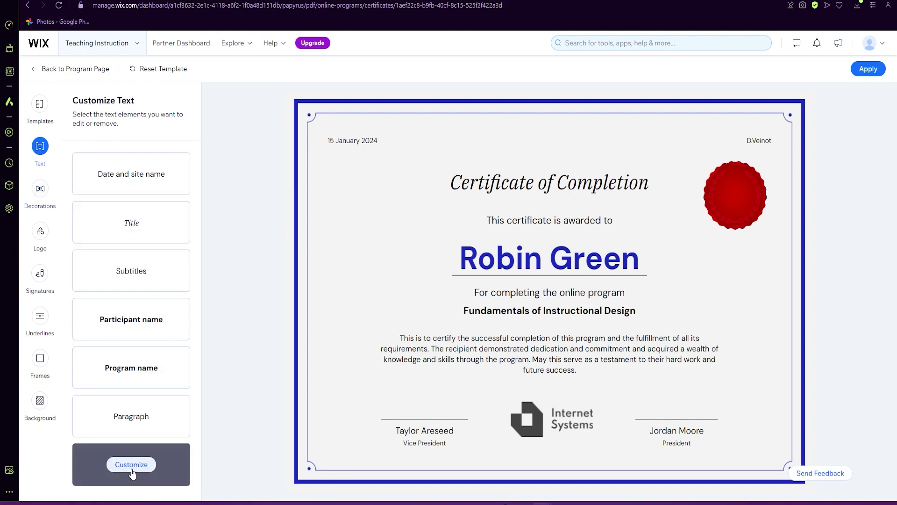
Hide the right signature's name and role, and put the instructor's full name on the left signature.
{"action": "left_click", "coordinate": [135, 467]}
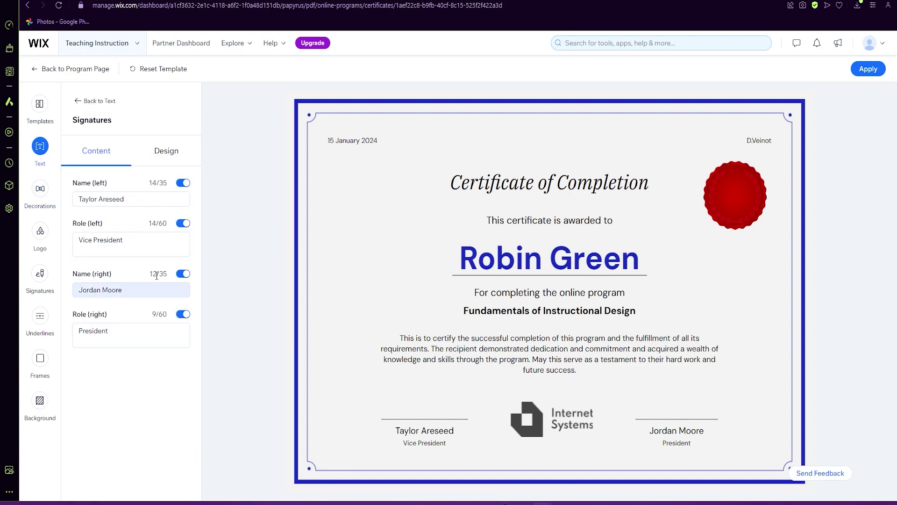
{"action": "left_click", "coordinate": [183, 274]}
{"action": "left_click", "coordinate": [184, 315]}
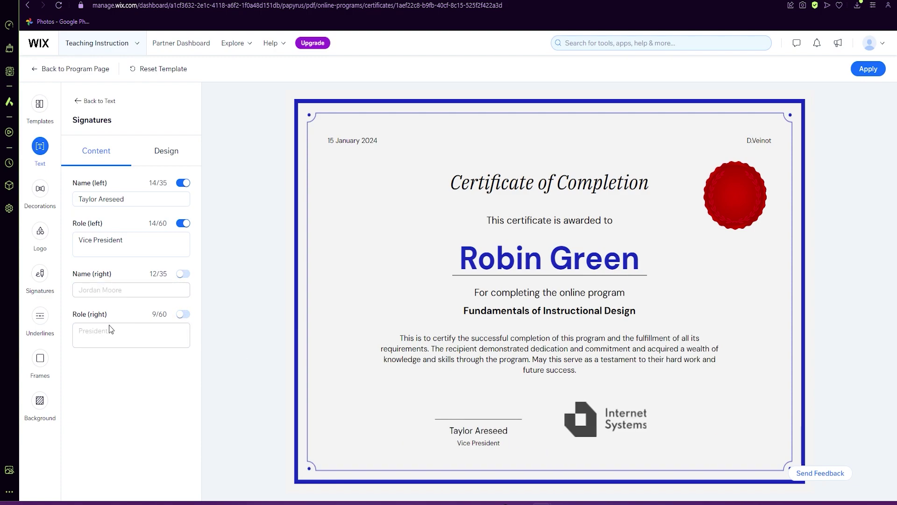
{"action": "left_click_drag", "start_coordinate": [77, 199], "coordinate": [126, 203]}
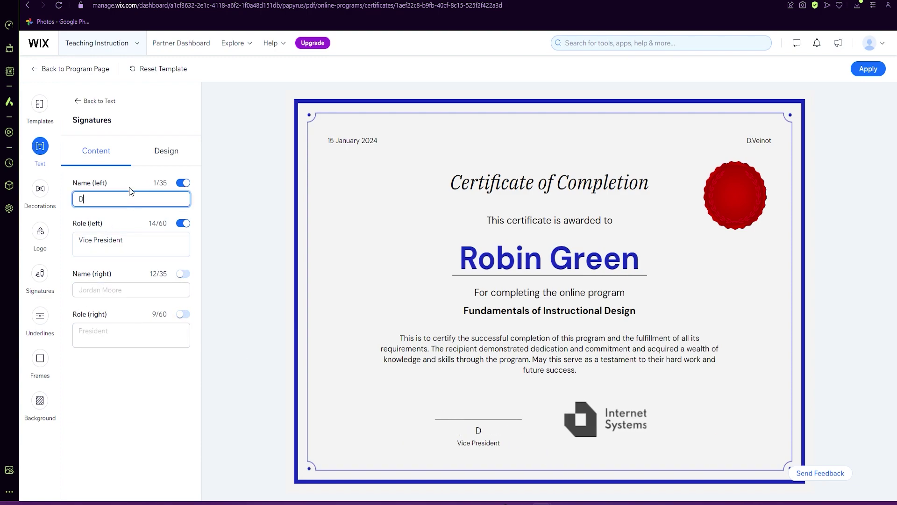
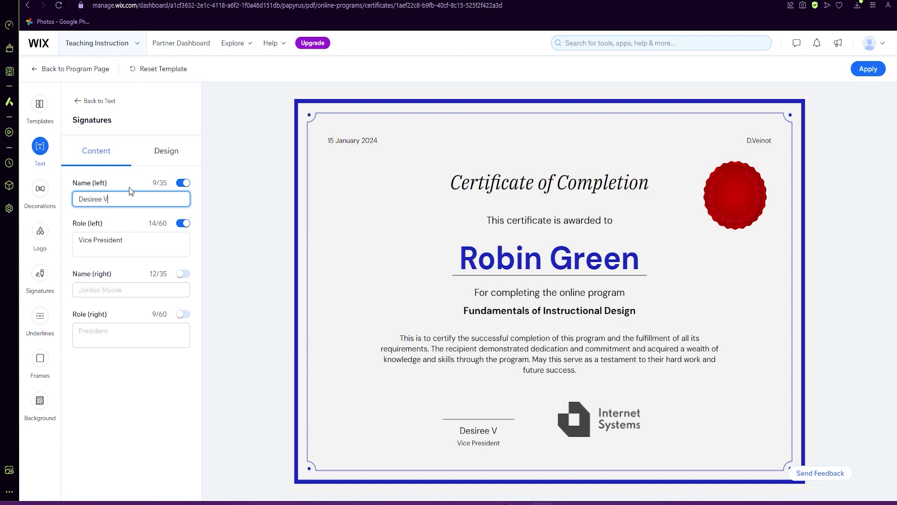
{"action": "left_click", "coordinate": [138, 233]}
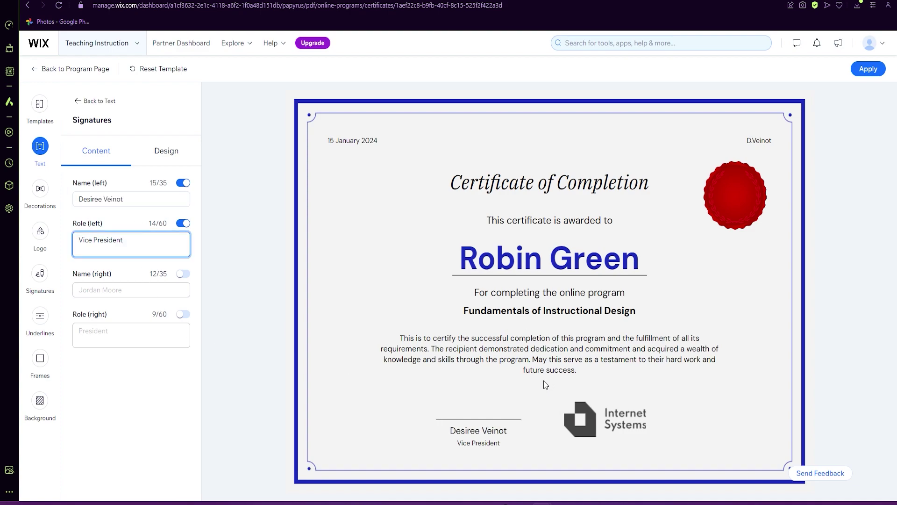
Try the holographic, purple ribbon, smiley and diamond decorations, then settle on the gold seal.
{"action": "left_click", "coordinate": [40, 194]}
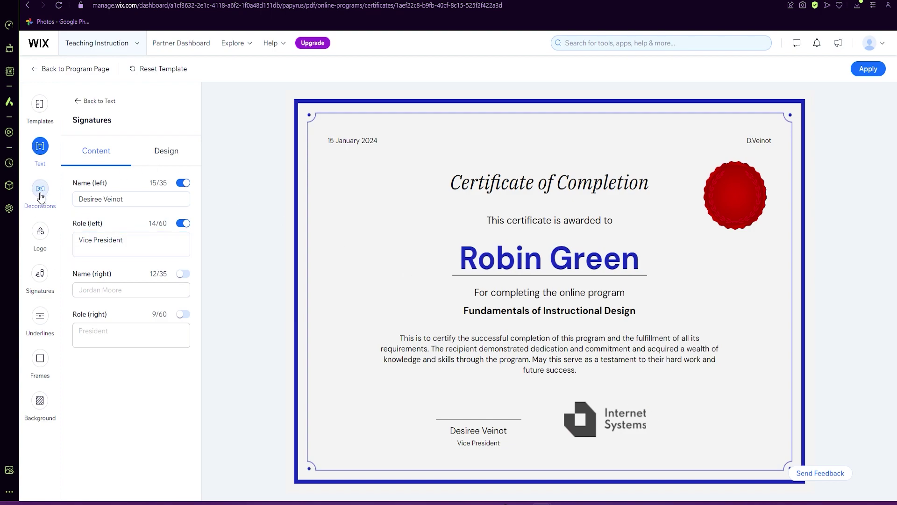
{"action": "left_click", "coordinate": [116, 265]}
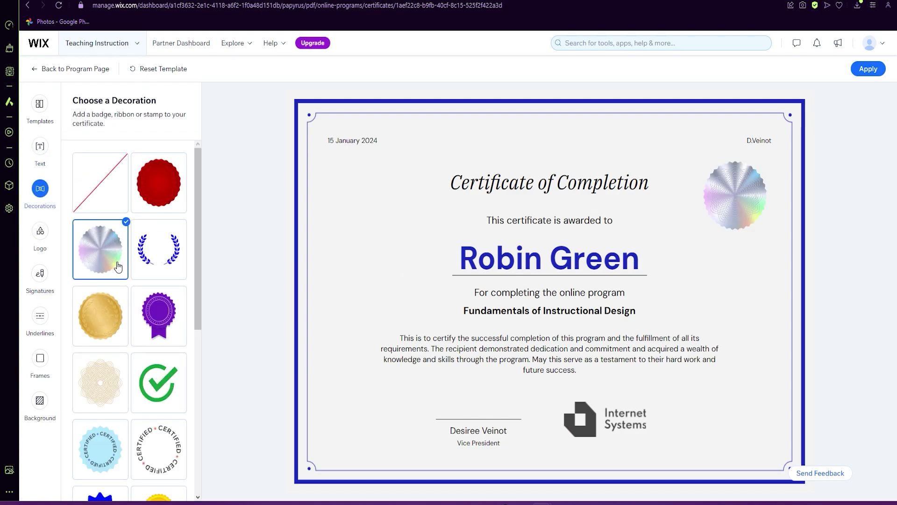
{"action": "left_click", "coordinate": [164, 327]}
{"action": "scroll", "coordinate": [154, 374], "scroll_direction": "down", "scroll_amount": 6}
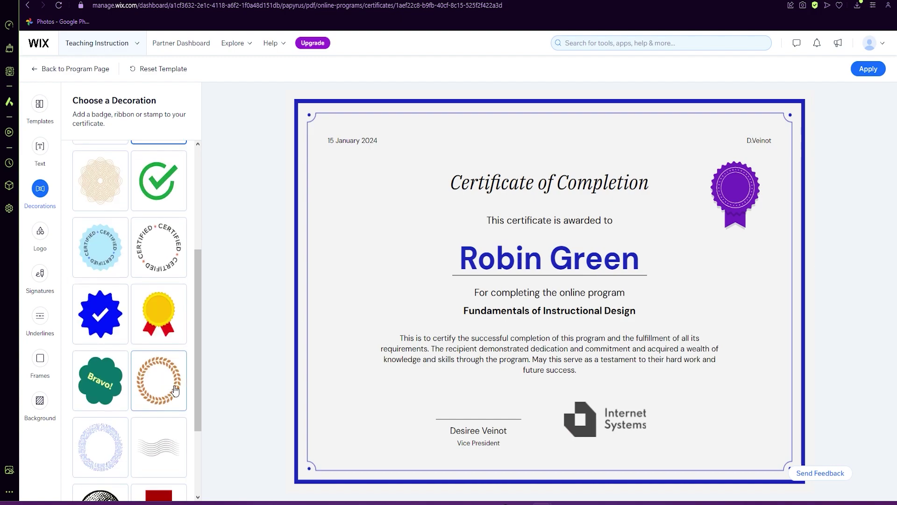
{"action": "left_click", "coordinate": [106, 426]}
{"action": "left_click", "coordinate": [150, 483]}
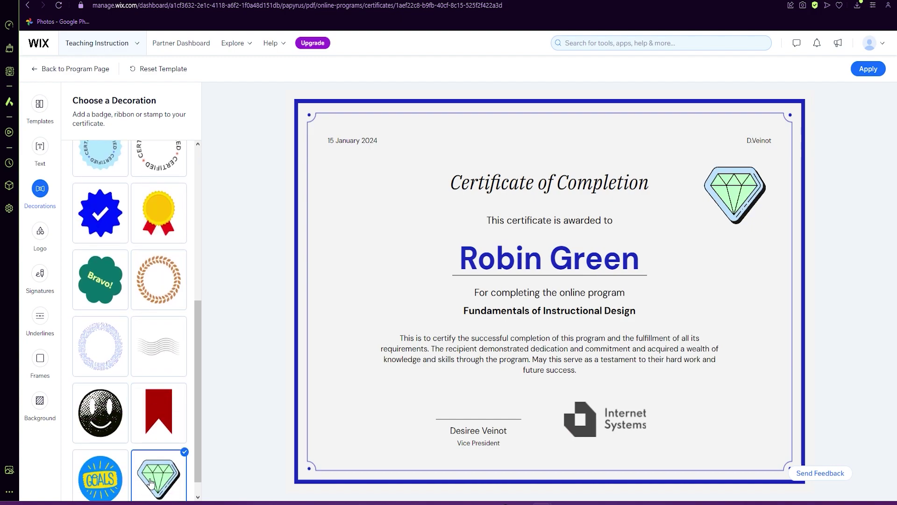
{"action": "scroll", "coordinate": [141, 413], "scroll_direction": "up", "scroll_amount": 6}
{"action": "left_click", "coordinate": [100, 249]}
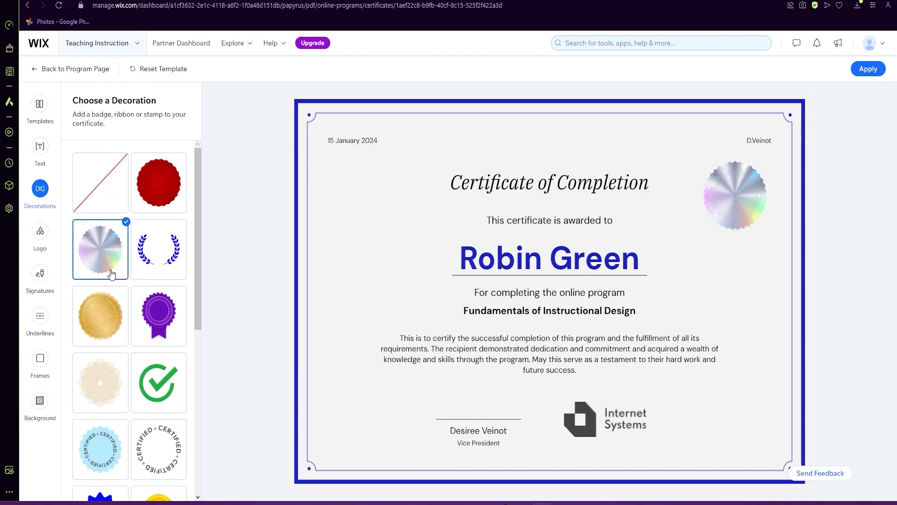
{"action": "left_click", "coordinate": [107, 324]}
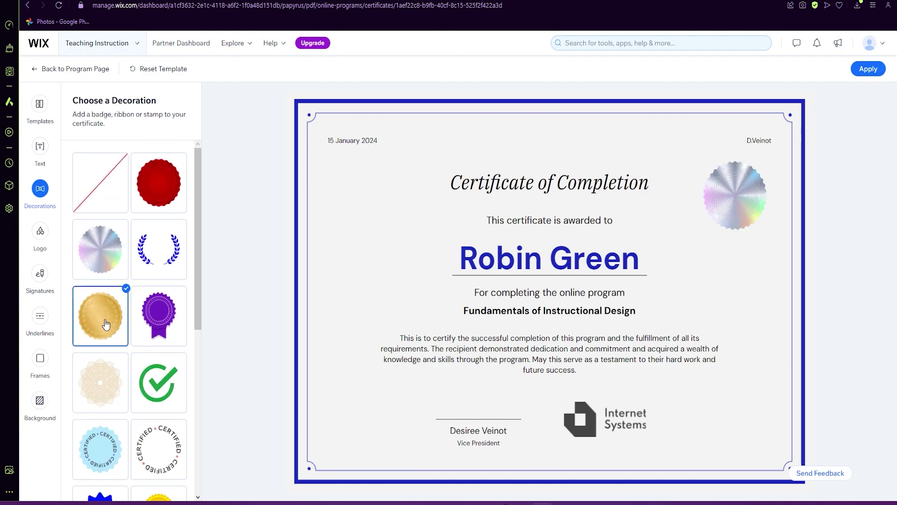
Start a new certificate logo in the brand studio, skipping the business-type question.
{"action": "left_click", "coordinate": [40, 231]}
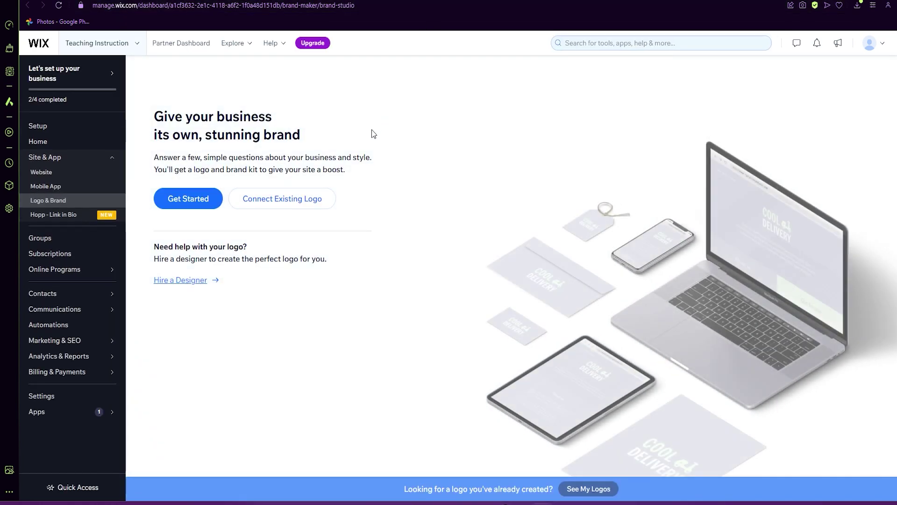
{"action": "left_click", "coordinate": [179, 206]}
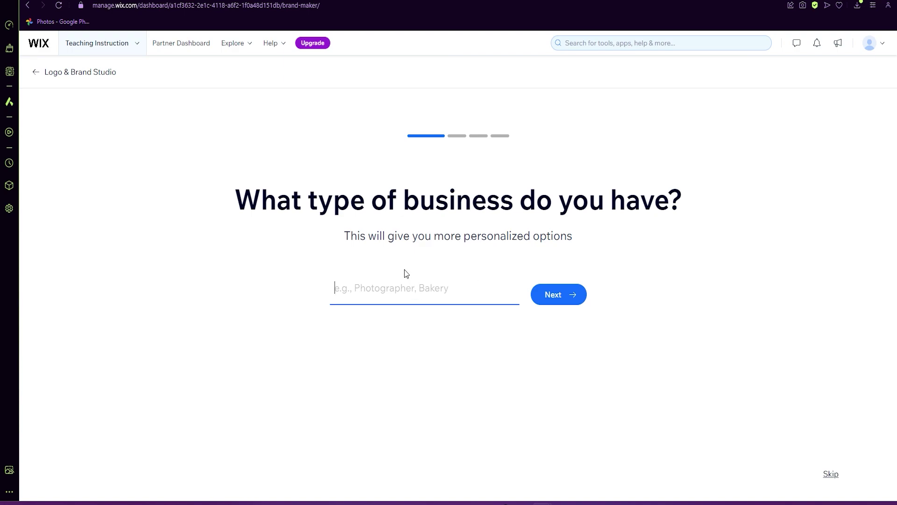
{"action": "left_click", "coordinate": [828, 480]}
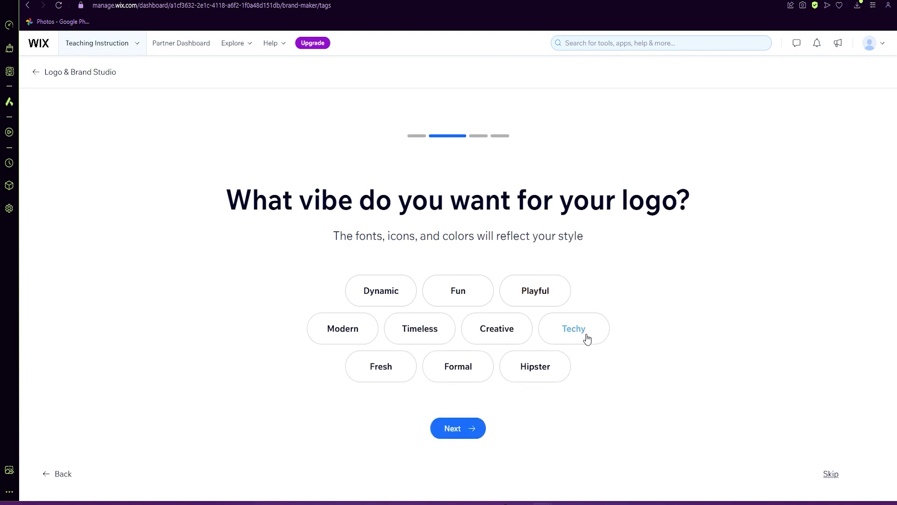
Choose the Techy vibe, keep the name Teaching Instructional Design, and begin the tagline 'You can do it!'.
{"action": "left_click", "coordinate": [587, 338]}
{"action": "left_click", "coordinate": [477, 427]}
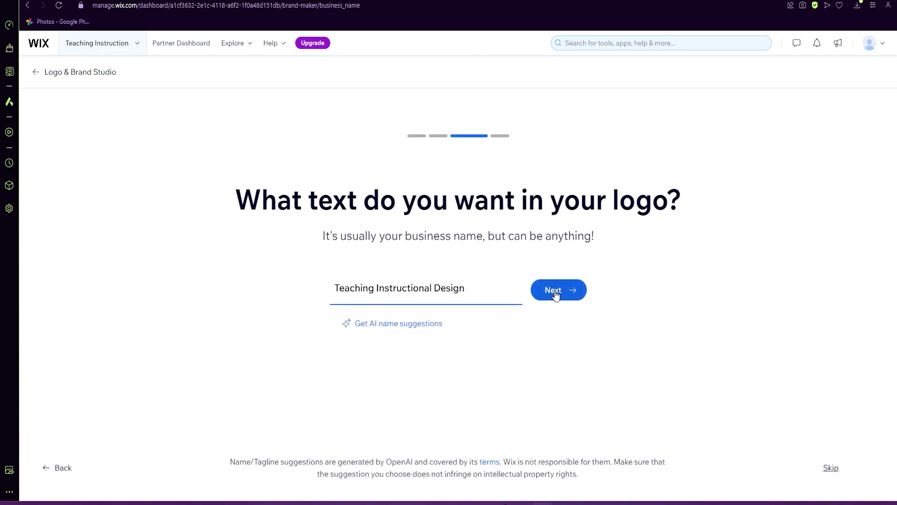
{"action": "left_click", "coordinate": [558, 295]}
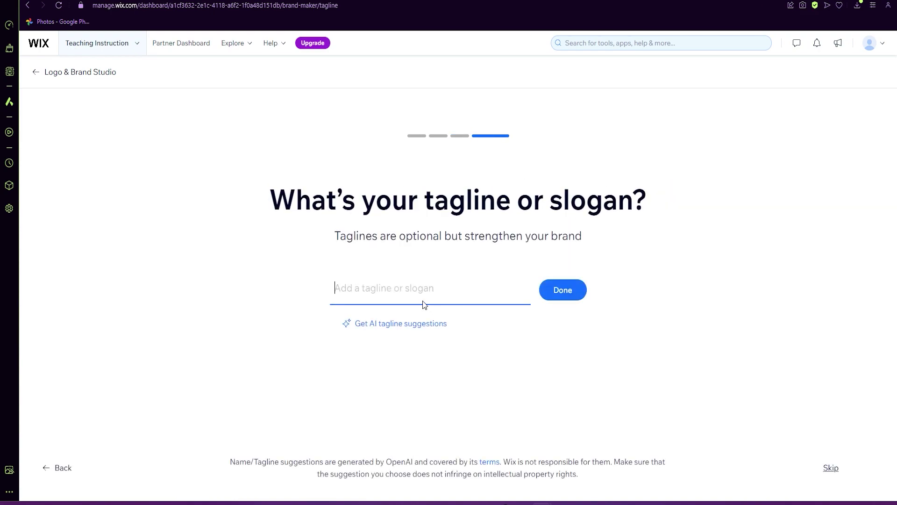
{"action": "type", "text": "You can do it!"}
Browse the generated designs and open the green logo with red gothic lettering for customizing.
{"action": "left_click", "coordinate": [560, 302]}
{"action": "scroll", "coordinate": [252, 406], "scroll_direction": "down", "scroll_amount": 12}
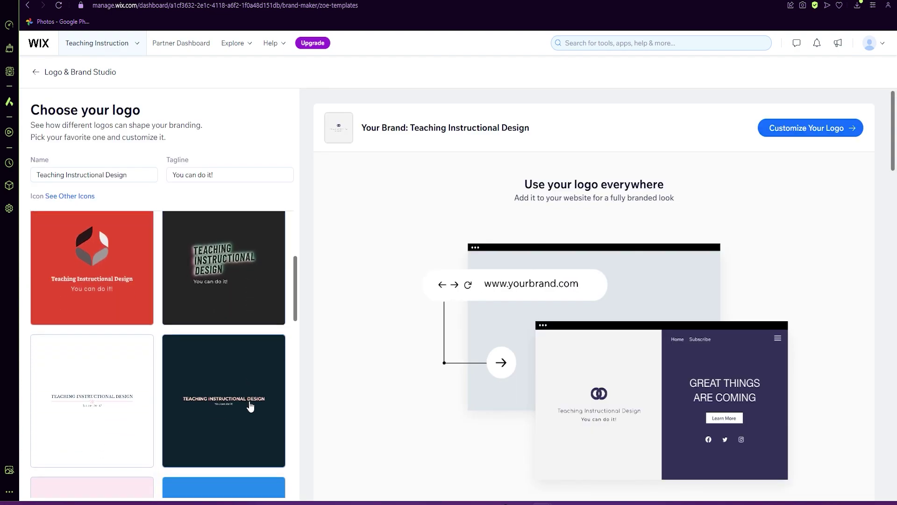
{"action": "scroll", "coordinate": [258, 392], "scroll_direction": "down", "scroll_amount": 8}
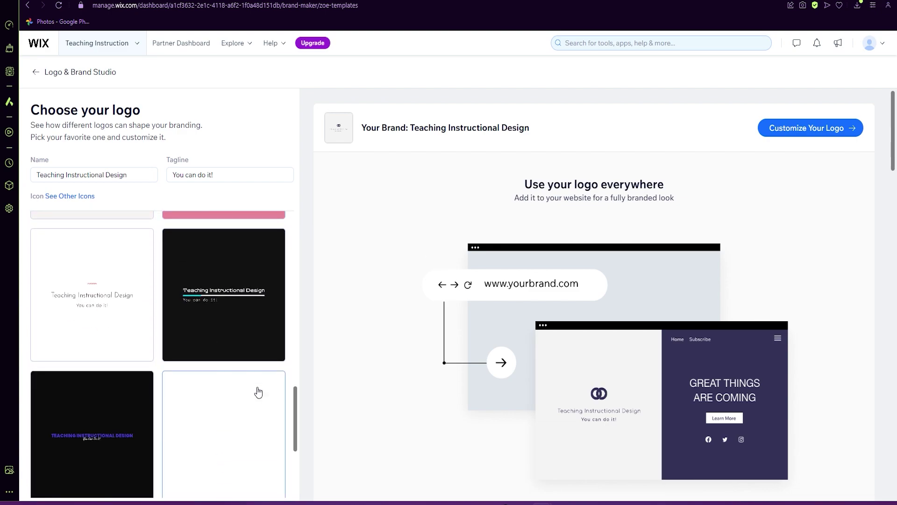
{"action": "scroll", "coordinate": [201, 404], "scroll_direction": "down", "scroll_amount": 4}
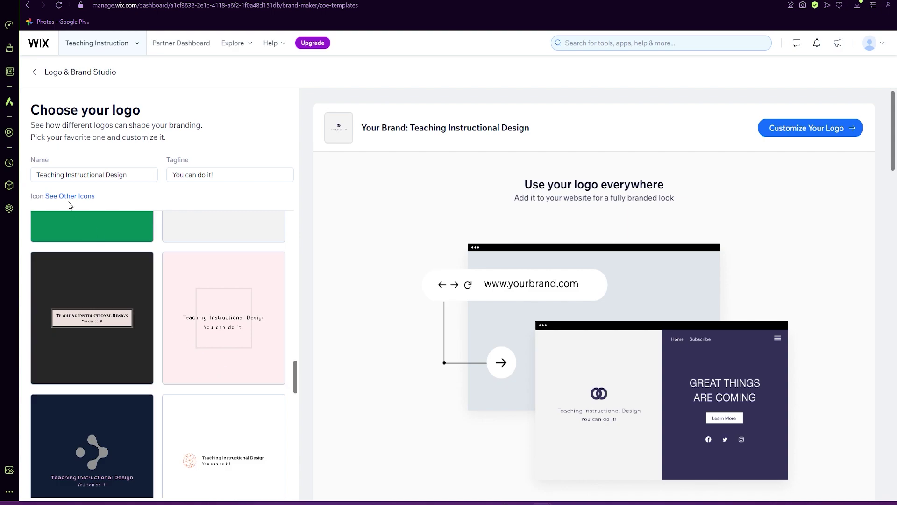
{"action": "scroll", "coordinate": [234, 350], "scroll_direction": "down", "scroll_amount": 6}
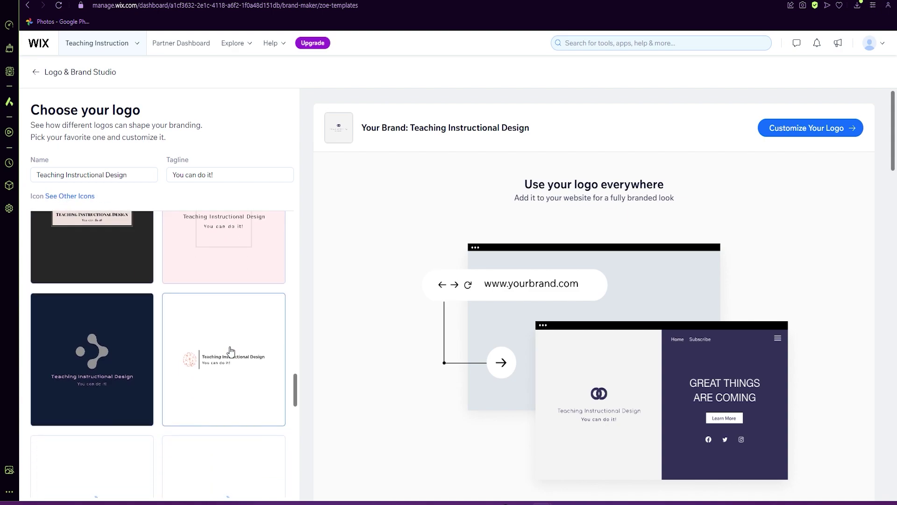
{"action": "scroll", "coordinate": [224, 374], "scroll_direction": "down", "scroll_amount": 3}
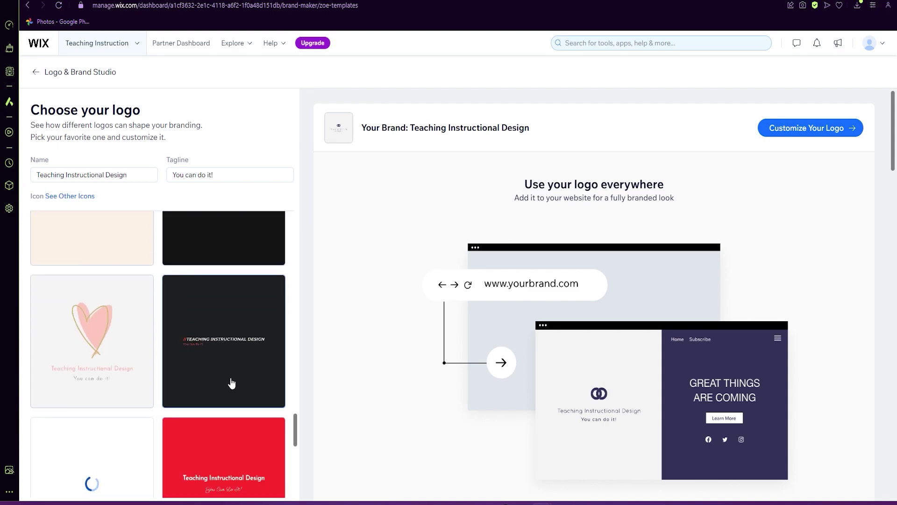
{"action": "scroll", "coordinate": [224, 384], "scroll_direction": "down", "scroll_amount": 3}
{"action": "scroll", "coordinate": [243, 385], "scroll_direction": "down", "scroll_amount": 3}
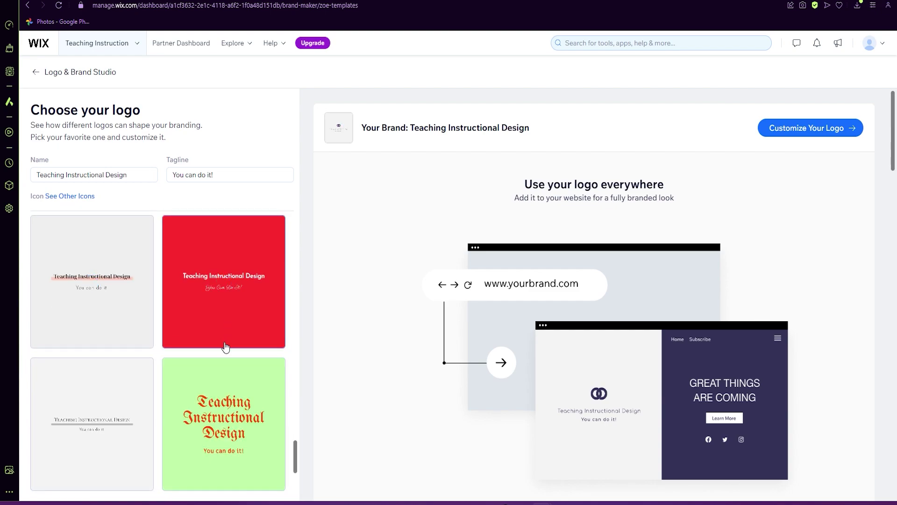
{"action": "left_click", "coordinate": [246, 437]}
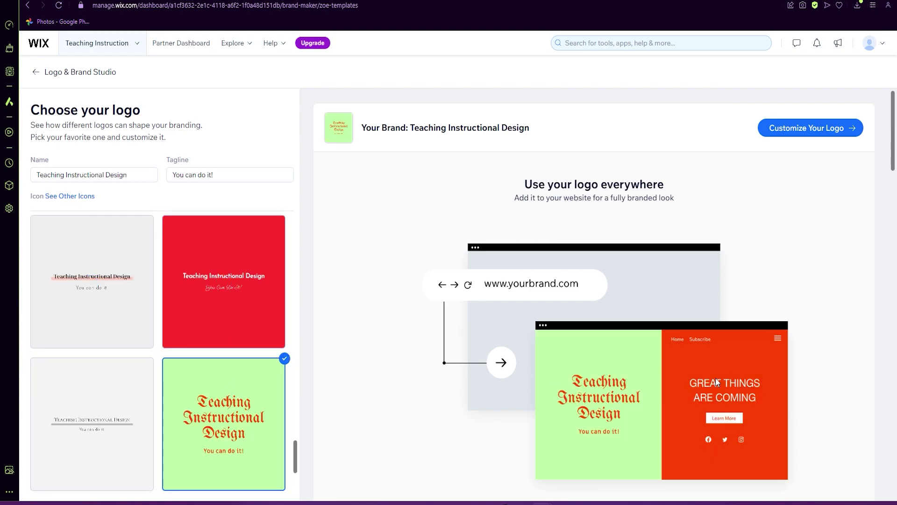
{"action": "left_click", "coordinate": [815, 132]}
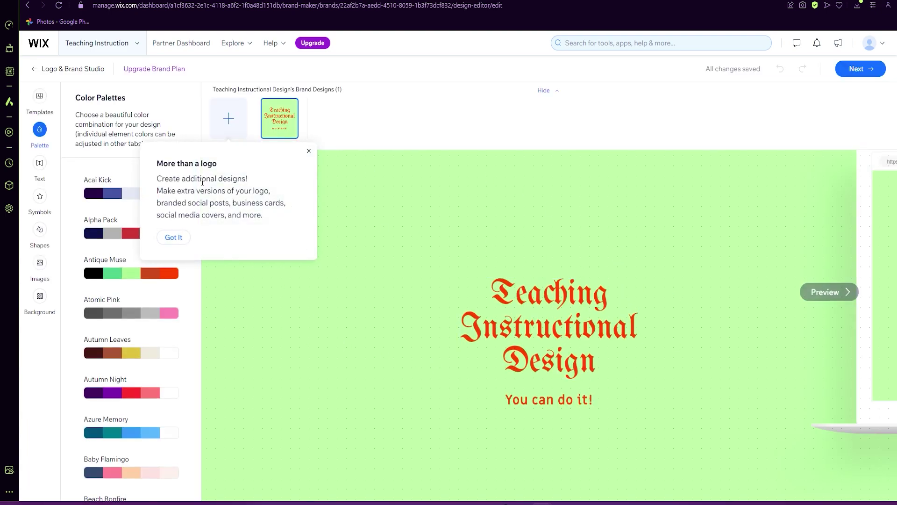
Dismiss the tip and, after trying other palettes, apply Autumn Night for a red background and white text.
{"action": "left_click", "coordinate": [308, 154]}
{"action": "left_click", "coordinate": [150, 197]}
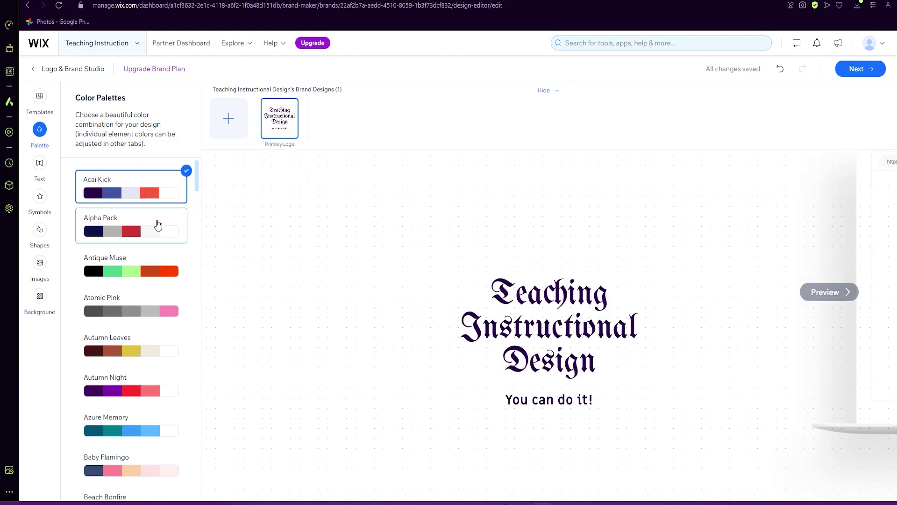
{"action": "left_click", "coordinate": [146, 317]}
{"action": "left_click", "coordinate": [125, 359]}
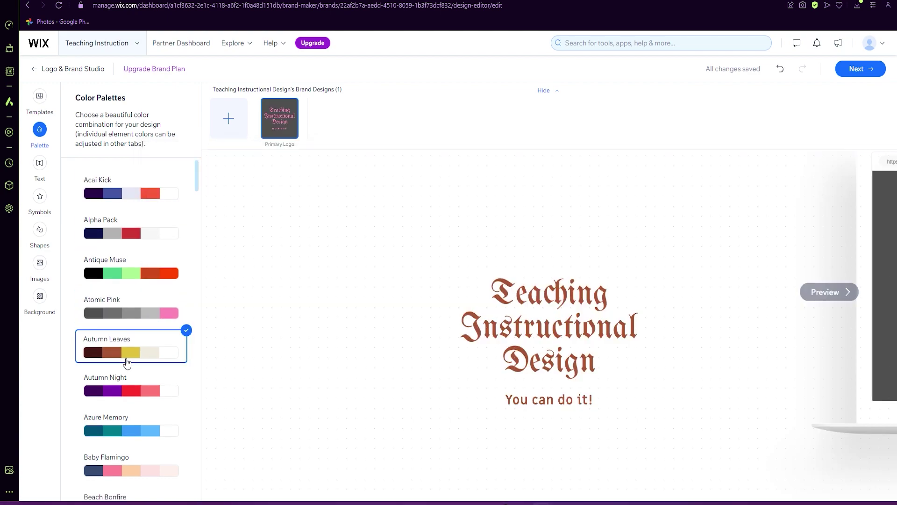
{"action": "left_click", "coordinate": [126, 403]}
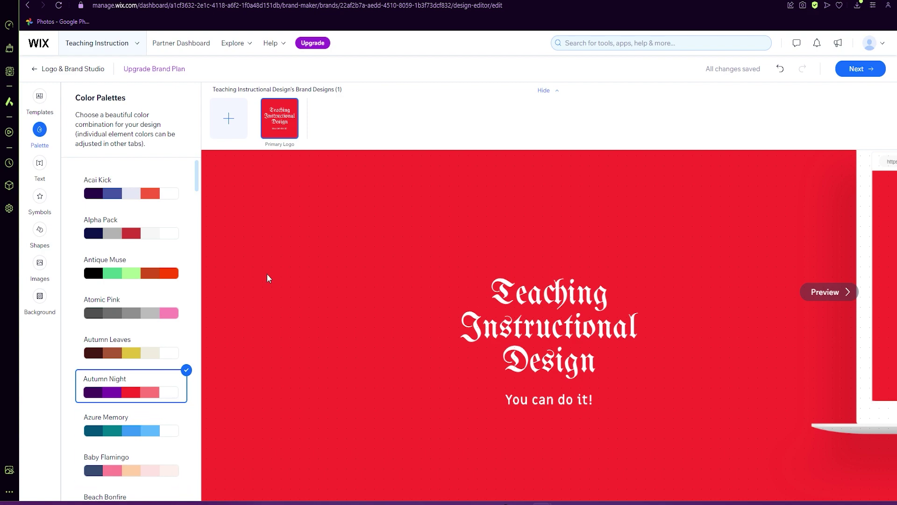
{"action": "left_click", "coordinate": [39, 168]}
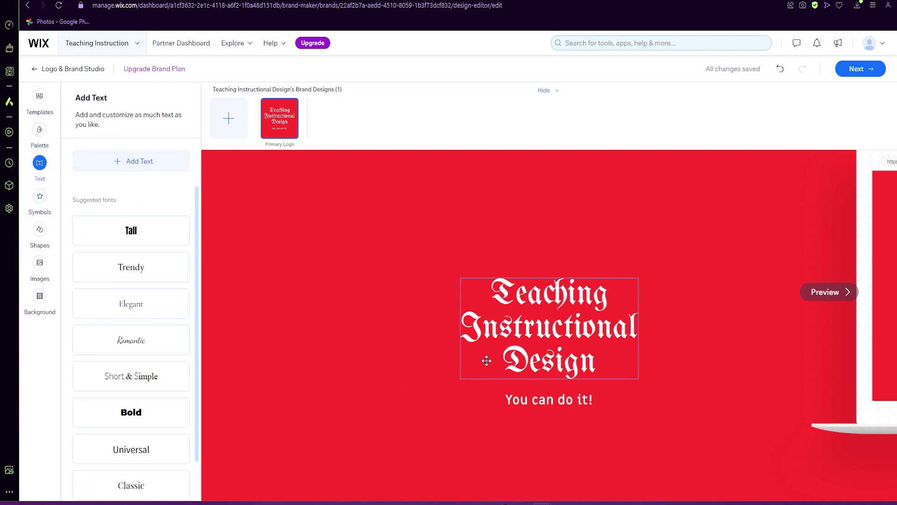
Review the font choices for the Teaching Instructional Design heading, keeping its current font.
{"action": "left_click", "coordinate": [532, 333]}
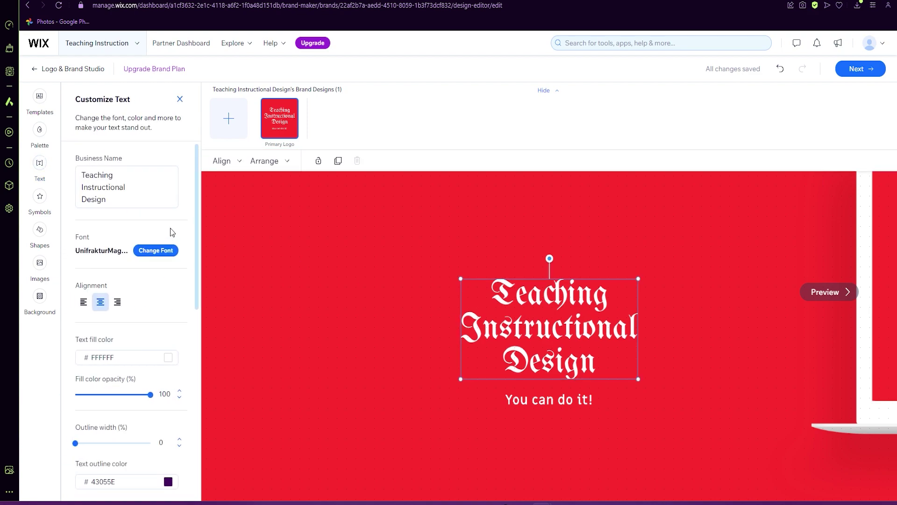
{"action": "left_click", "coordinate": [155, 253]}
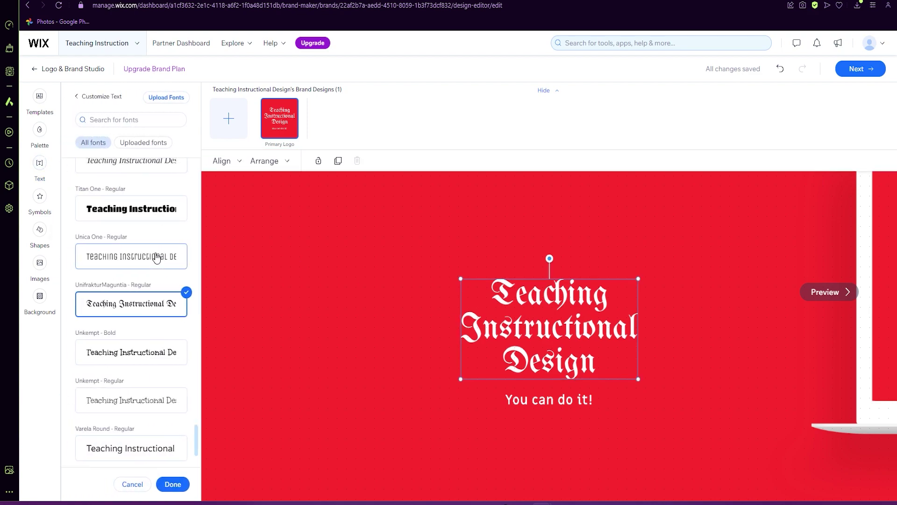
{"action": "left_click", "coordinate": [112, 102]}
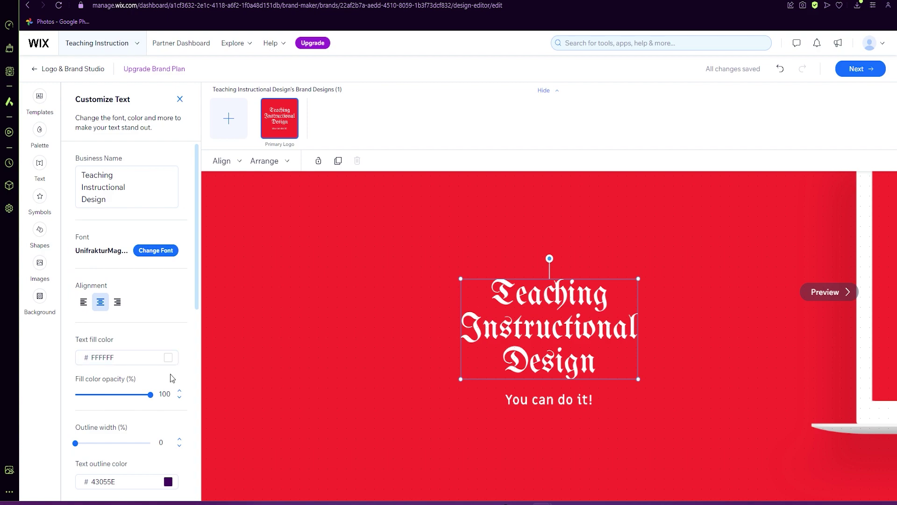
{"action": "scroll", "coordinate": [138, 383], "scroll_direction": "down", "scroll_amount": 5}
{"action": "scroll", "coordinate": [168, 313], "scroll_direction": "down", "scroll_amount": 4}
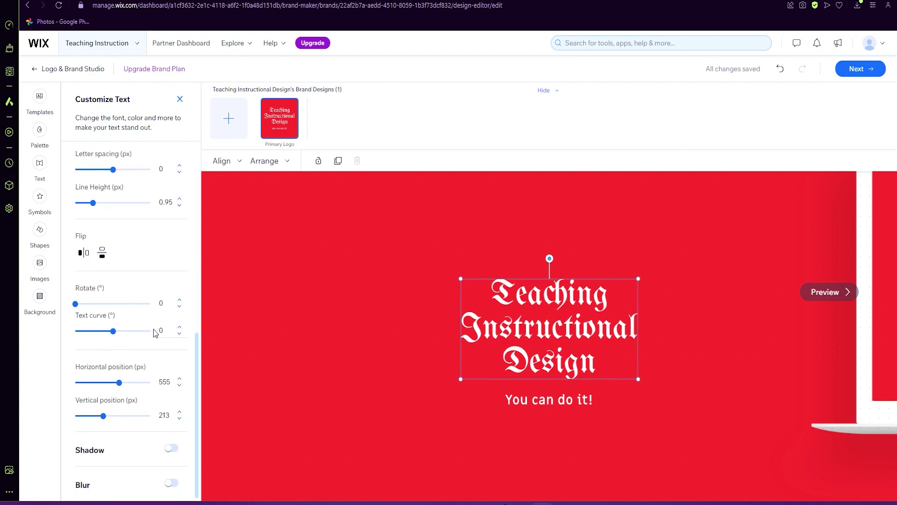
{"action": "left_click", "coordinate": [354, 346]}
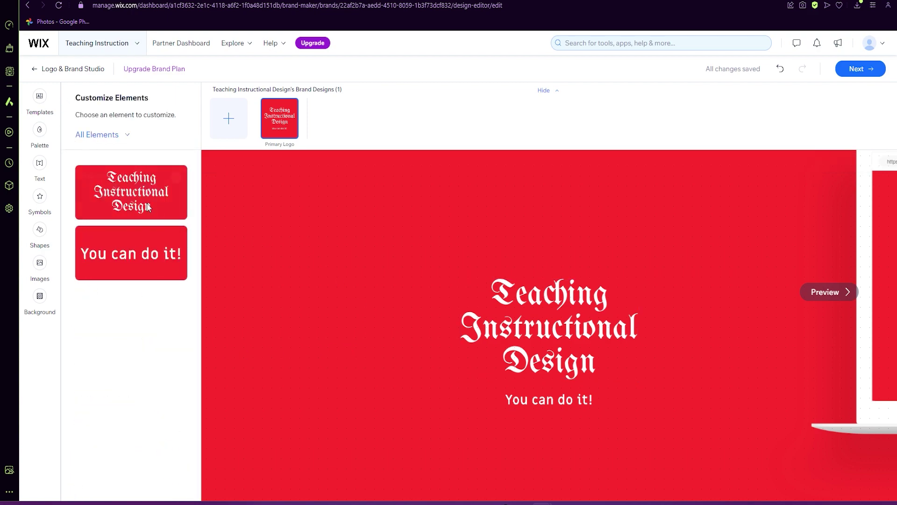
Add a white crown symbol and position it above the word Teaching.
{"action": "left_click", "coordinate": [40, 196]}
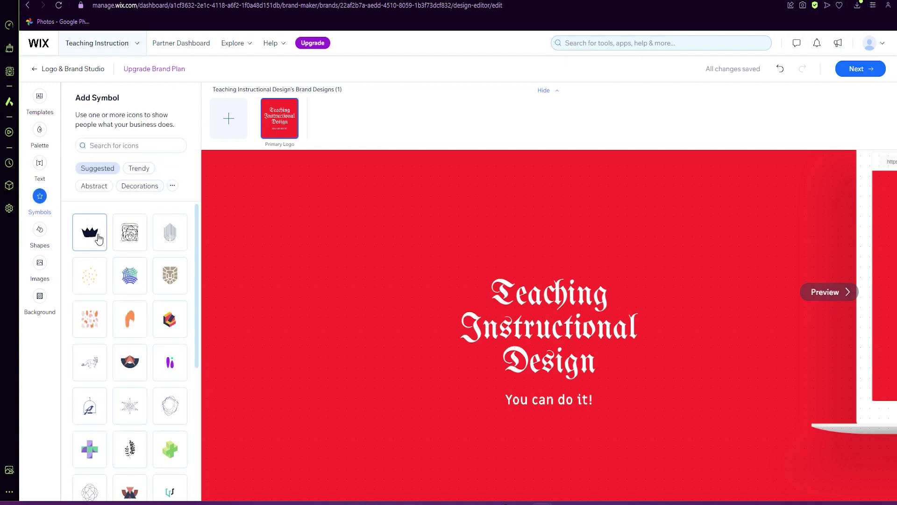
{"action": "mouse_move", "coordinate": [95, 238]}
{"action": "left_click_drag", "start_coordinate": [552, 337], "coordinate": [550, 263]}
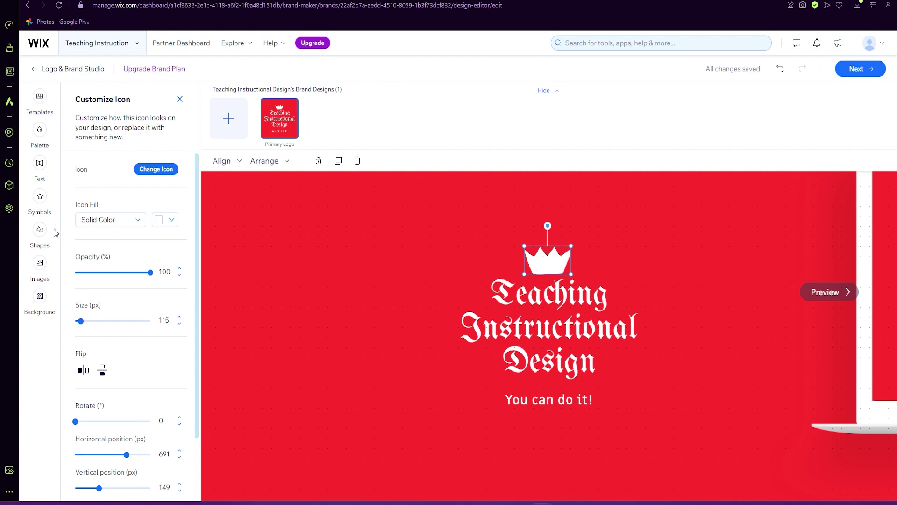
{"action": "left_click", "coordinate": [39, 229]}
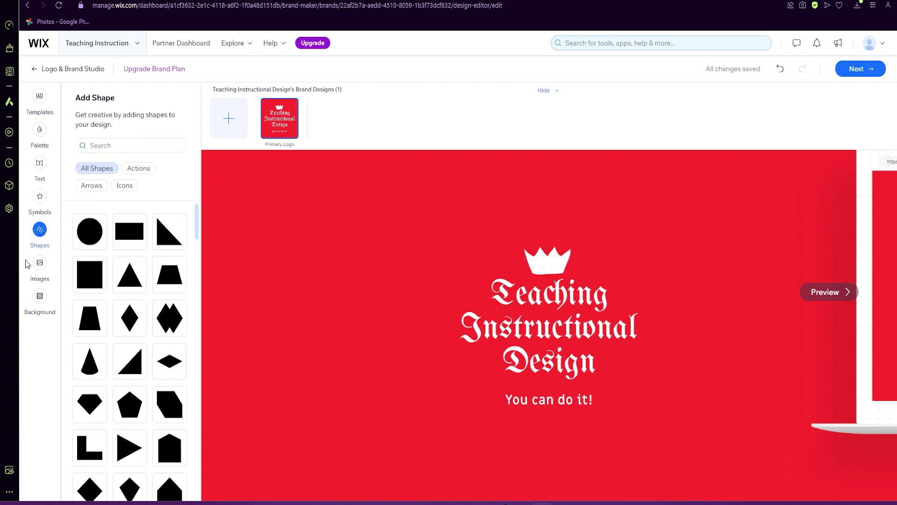
{"action": "left_click", "coordinate": [40, 262]}
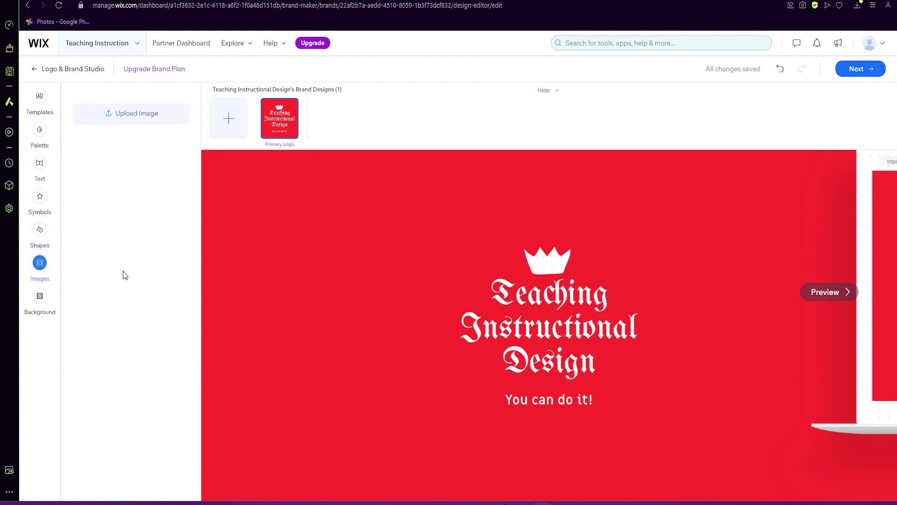
{"action": "left_click", "coordinate": [42, 298]}
Darken the logo background to #A41E1E and finish the logo to view its packages.
{"action": "left_click", "coordinate": [171, 173]}
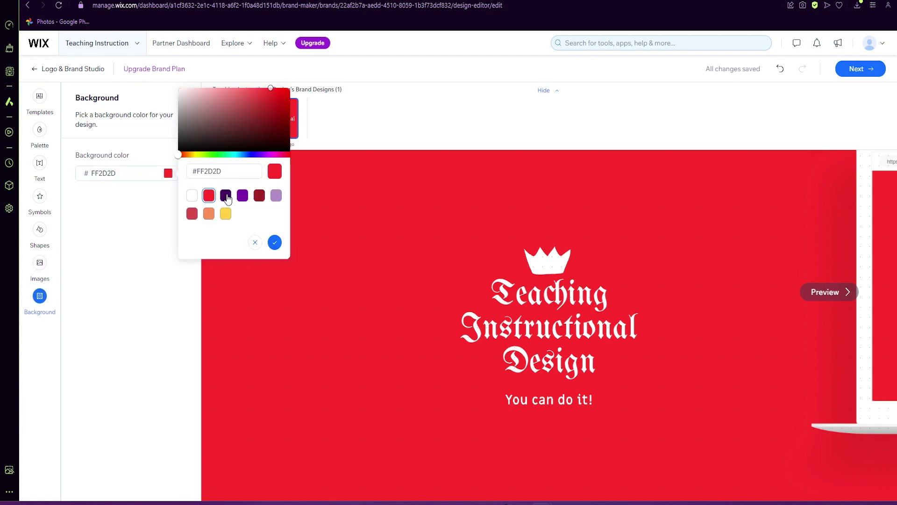
{"action": "left_click", "coordinate": [267, 93]}
{"action": "left_click_drag", "start_coordinate": [267, 98], "coordinate": [270, 111]}
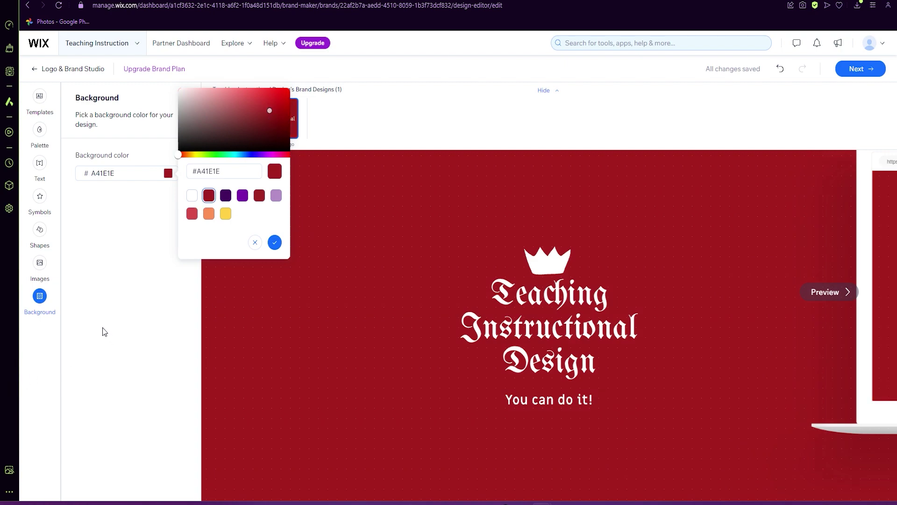
{"action": "left_click", "coordinate": [275, 242]}
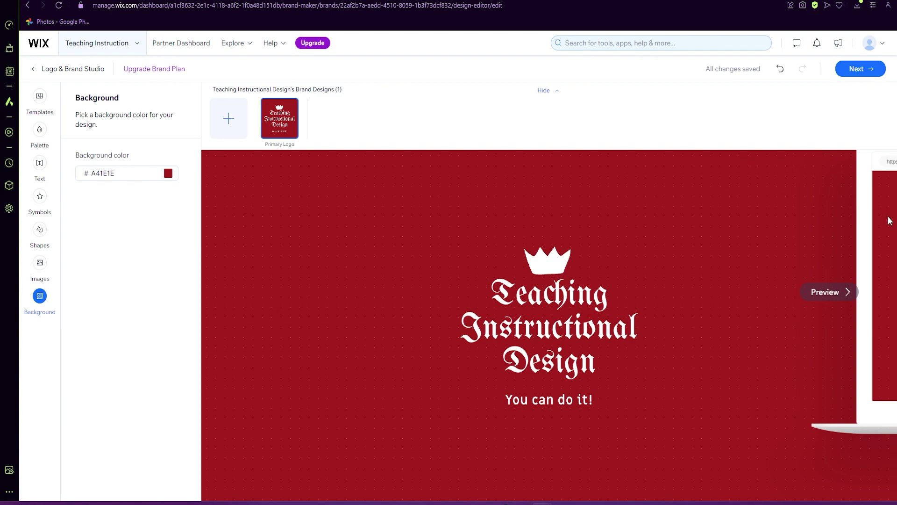
{"action": "left_click", "coordinate": [865, 70]}
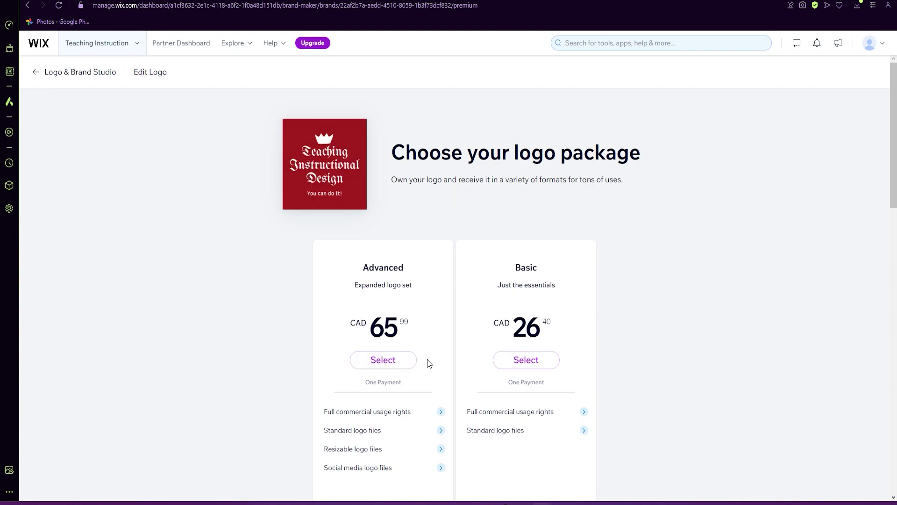
{"action": "scroll", "coordinate": [587, 313], "scroll_direction": "down", "scroll_amount": 10}
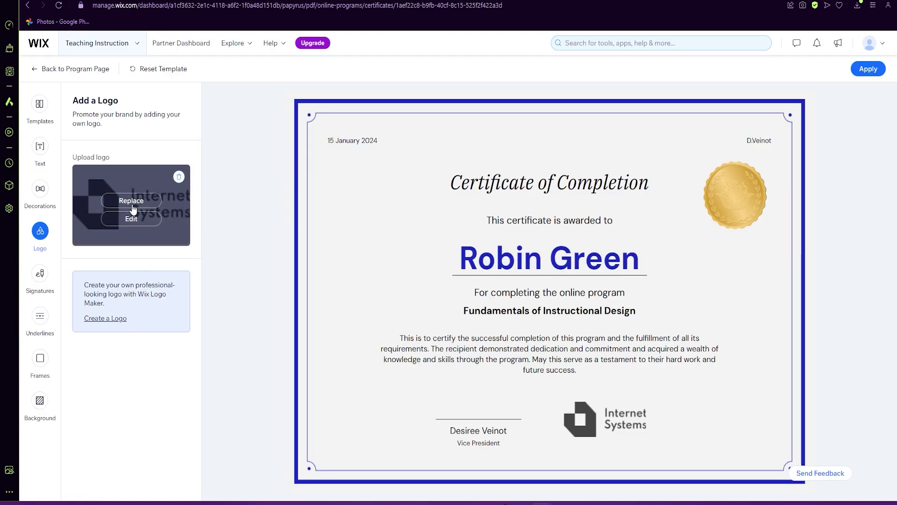
Upload the downloaded red logo sample JPG and place it on the certificate instead of the placeholder.
{"action": "left_click", "coordinate": [132, 199]}
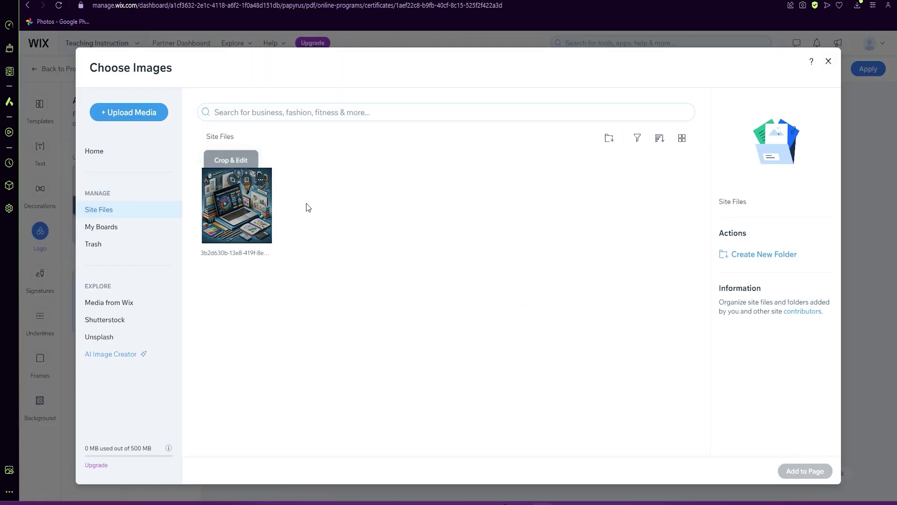
{"action": "left_click", "coordinate": [130, 115]}
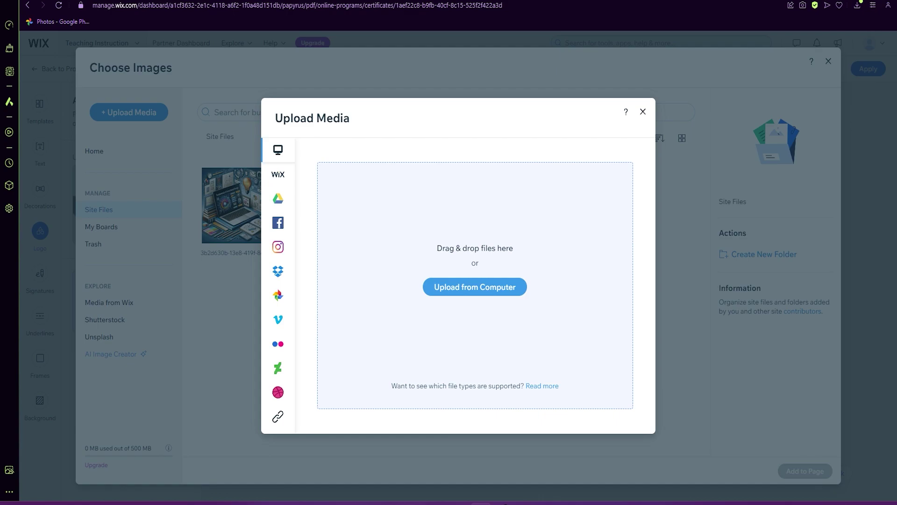
{"action": "left_click_drag", "start_coordinate": [379, 345], "coordinate": [406, 330]}
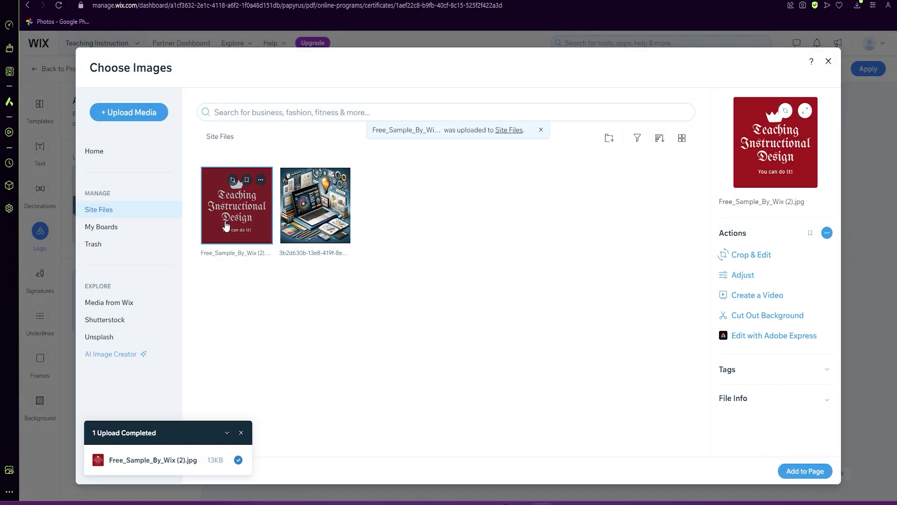
{"action": "left_click", "coordinate": [803, 471]}
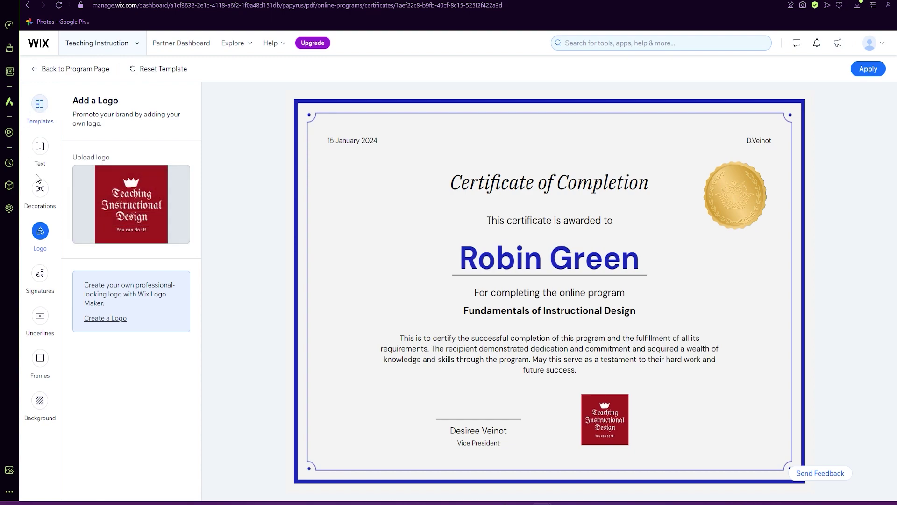
Give the signature a plain line underline and the certificate a thick black frame.
{"action": "left_click", "coordinate": [40, 273]}
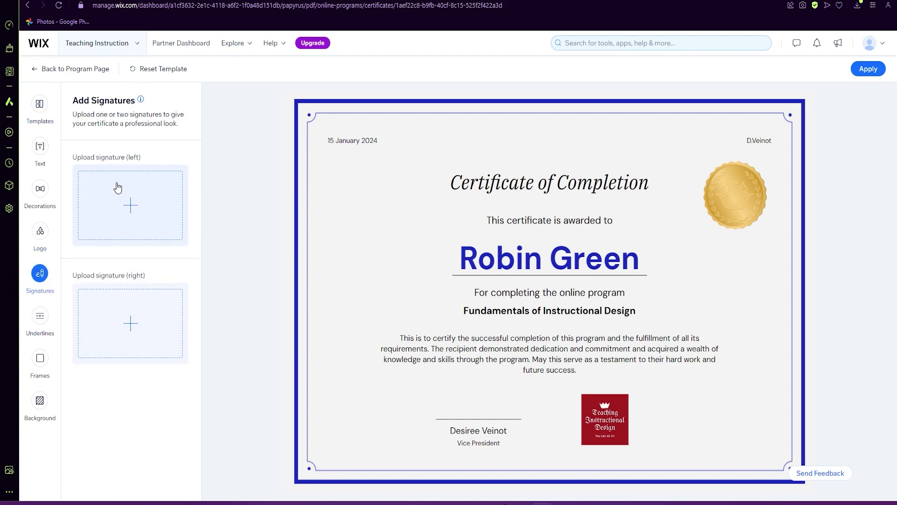
{"action": "left_click", "coordinate": [40, 316]}
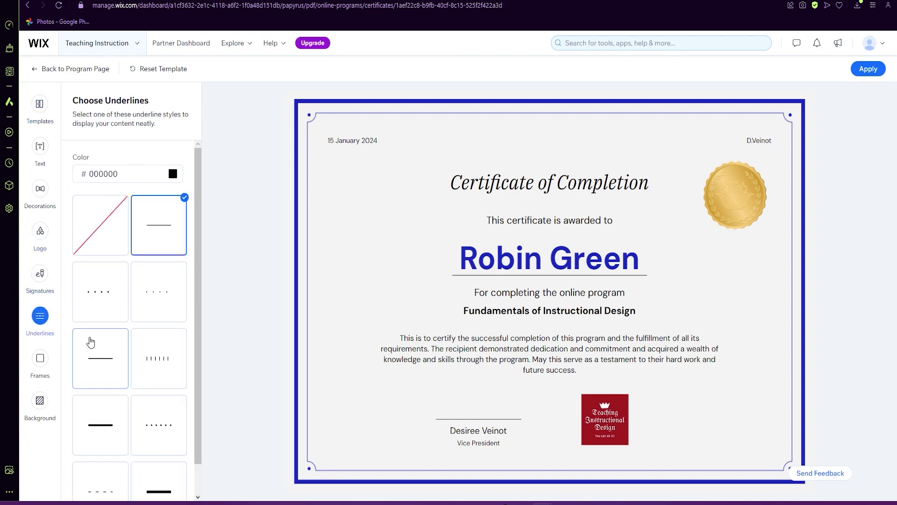
{"action": "left_click", "coordinate": [148, 280]}
{"action": "left_click", "coordinate": [118, 297]}
{"action": "left_click", "coordinate": [122, 358]}
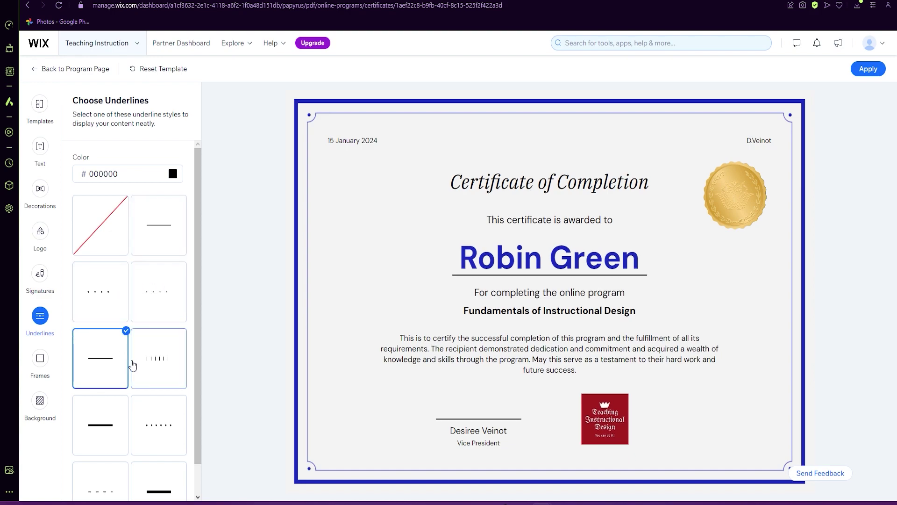
{"action": "left_click", "coordinate": [41, 367]}
{"action": "left_click", "coordinate": [148, 253]}
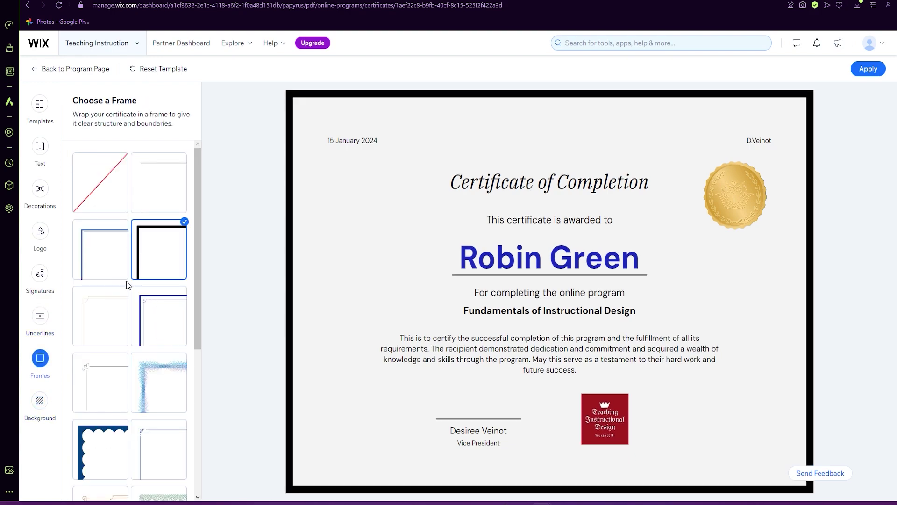
Set the certificate background to white FFFFFF and apply the design.
{"action": "left_click", "coordinate": [41, 401]}
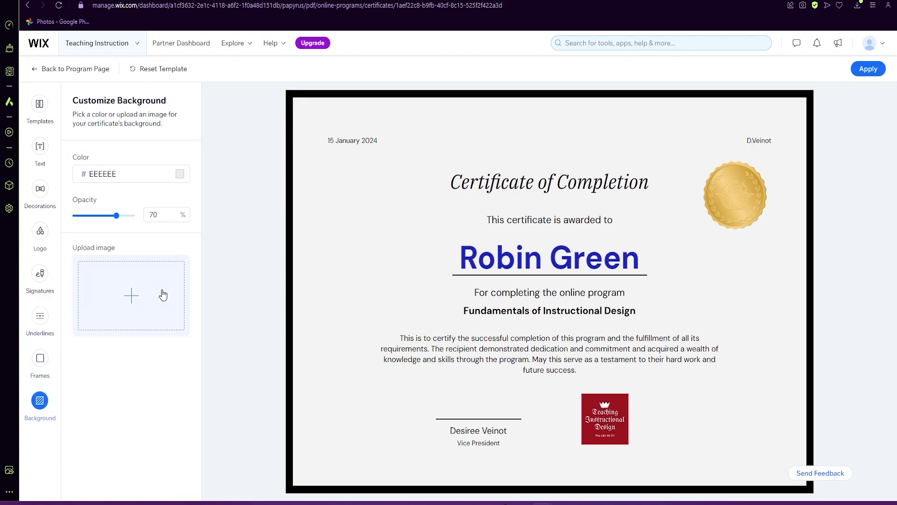
{"action": "left_click", "coordinate": [176, 177]}
{"action": "left_click_drag", "start_coordinate": [165, 213], "coordinate": [76, 183]}
{"action": "left_click", "coordinate": [172, 294]}
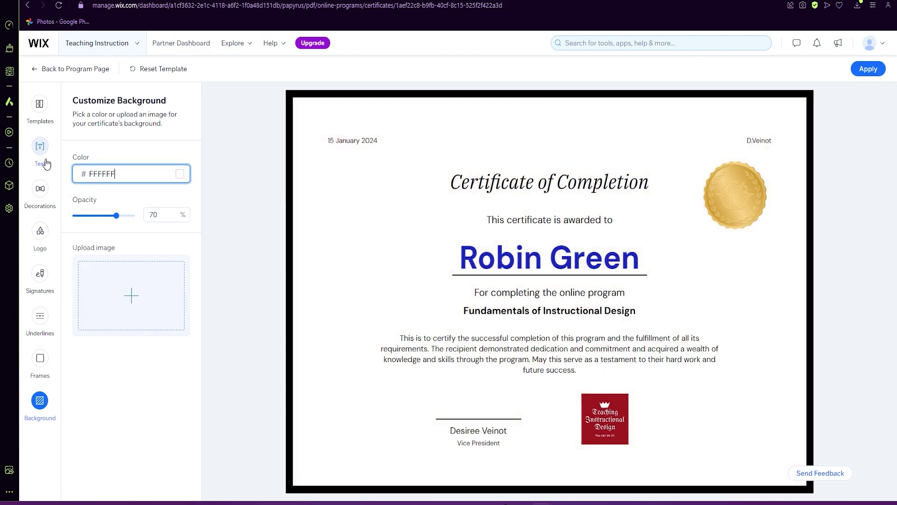
{"action": "left_click", "coordinate": [869, 69]}
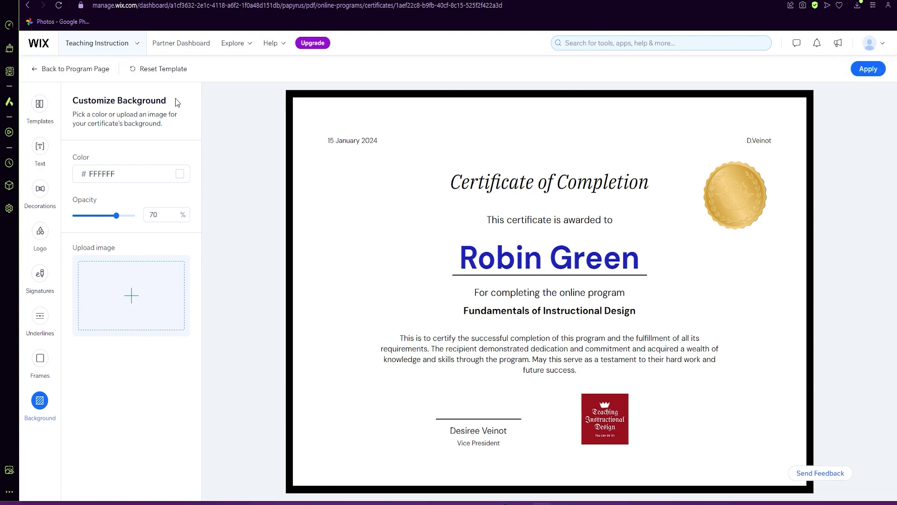
From the program's rewards page, start a new badge named 'Module 1'.
{"action": "left_click", "coordinate": [69, 71]}
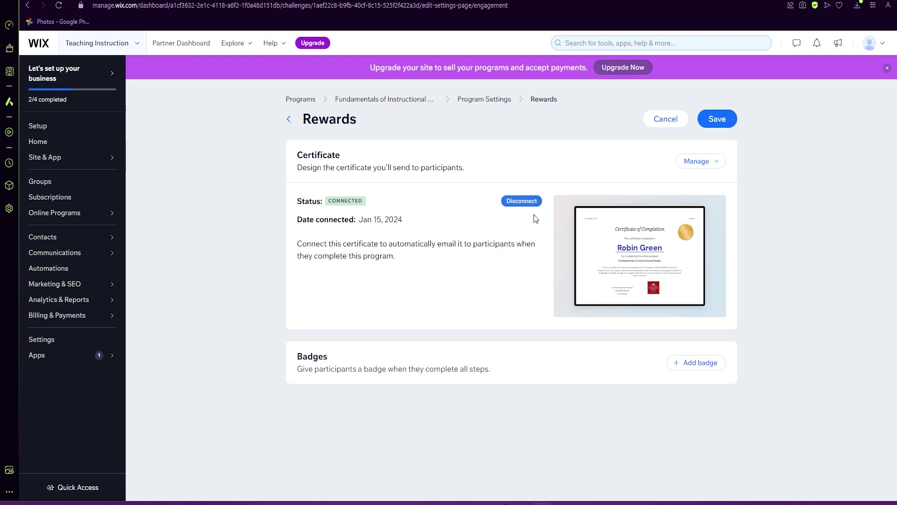
{"action": "left_click", "coordinate": [715, 363]}
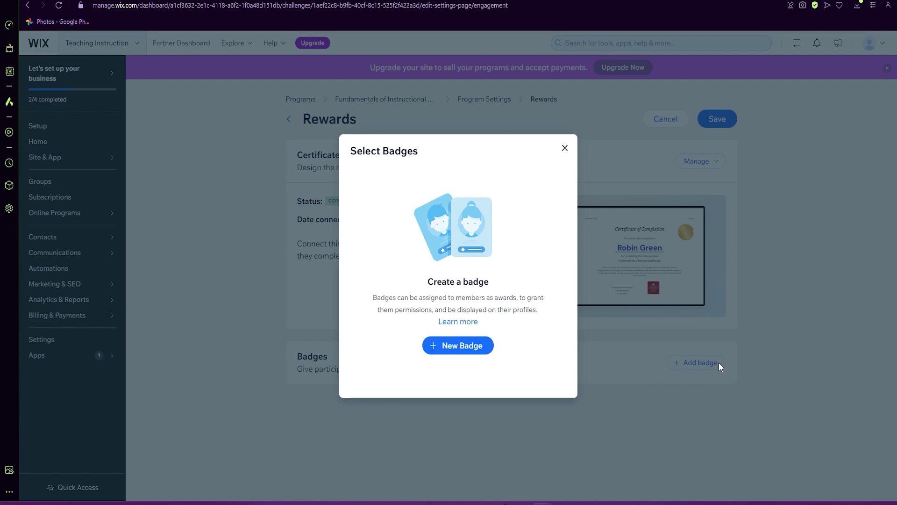
{"action": "left_click", "coordinate": [457, 351]}
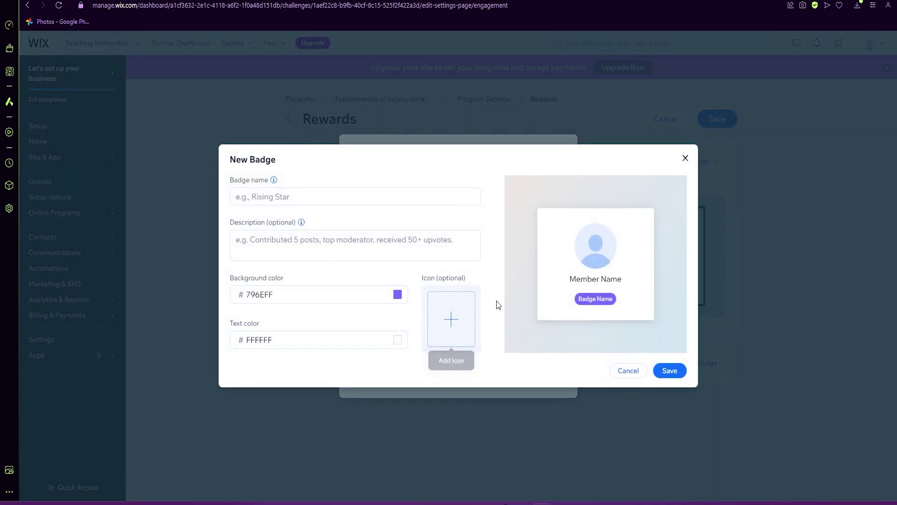
{"action": "left_click", "coordinate": [285, 197]}
{"action": "type", "text": "M"}
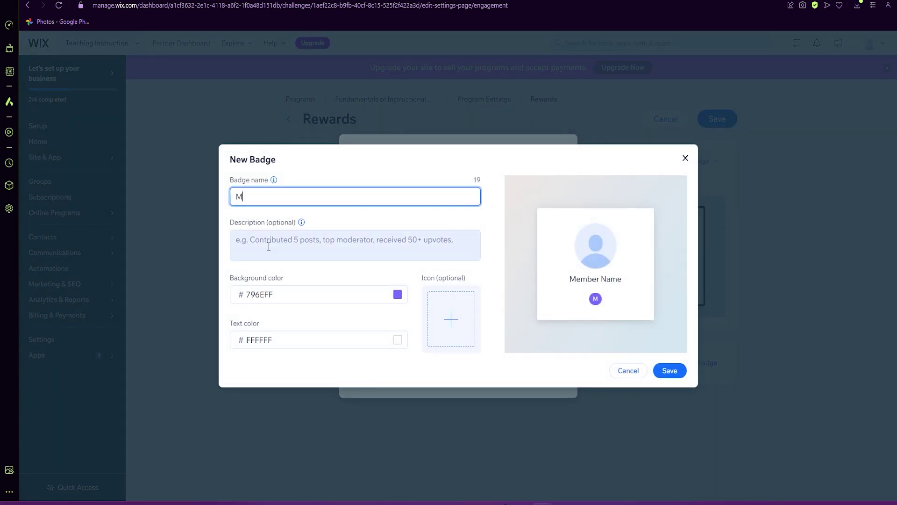
{"action": "type", "text": "odule 1"}
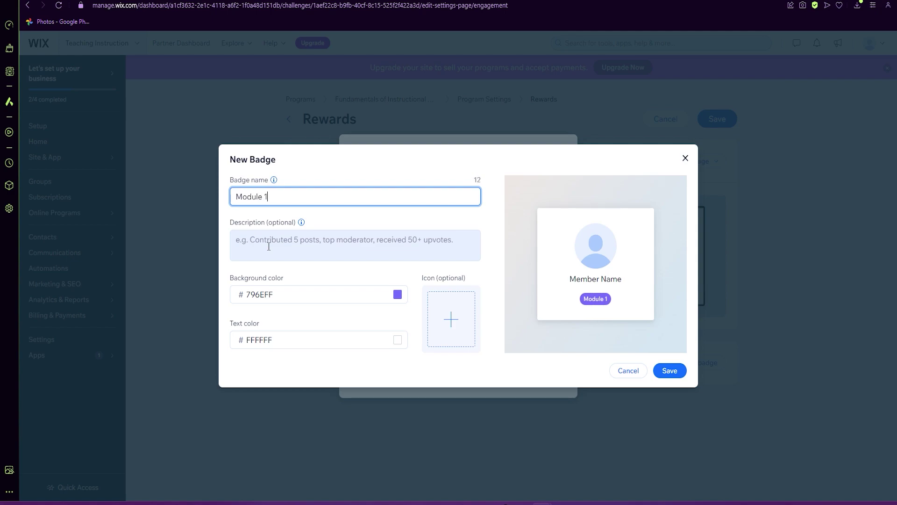
Give the Module 1 badge a black background and a star icon, then save it.
{"action": "left_click", "coordinate": [397, 294]}
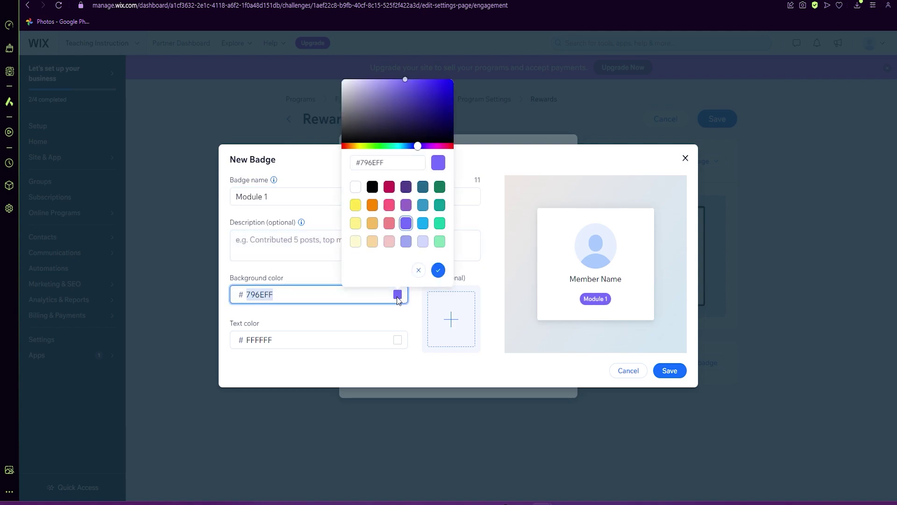
{"action": "left_click", "coordinate": [372, 186]}
{"action": "left_click", "coordinate": [451, 323]}
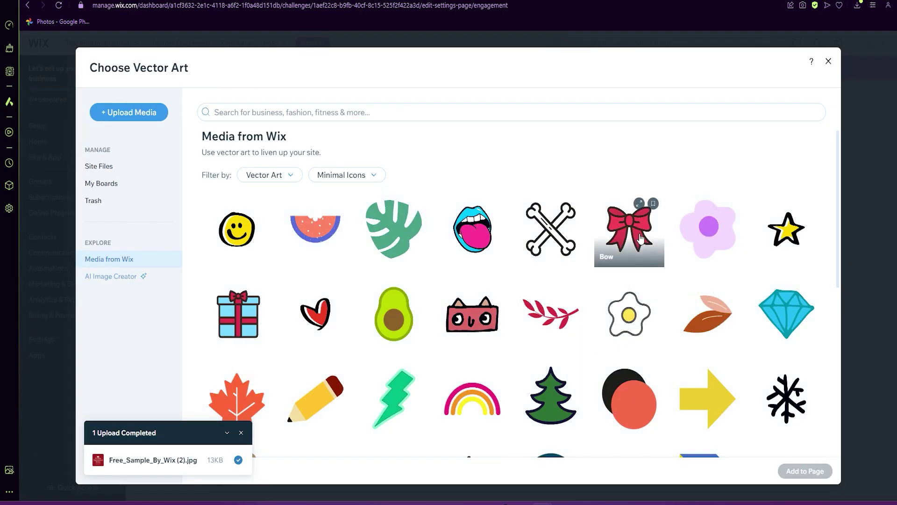
{"action": "left_click", "coordinate": [787, 228]}
{"action": "left_click", "coordinate": [816, 471]}
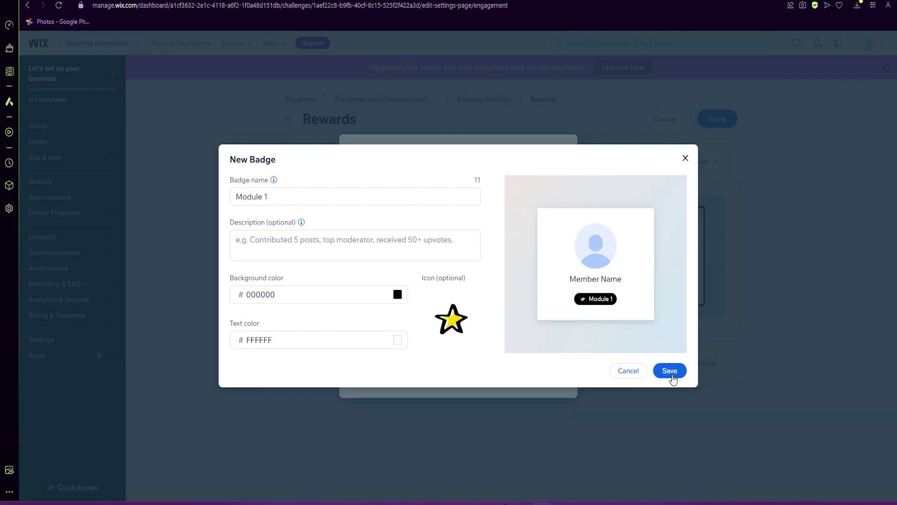
{"action": "left_click", "coordinate": [671, 372]}
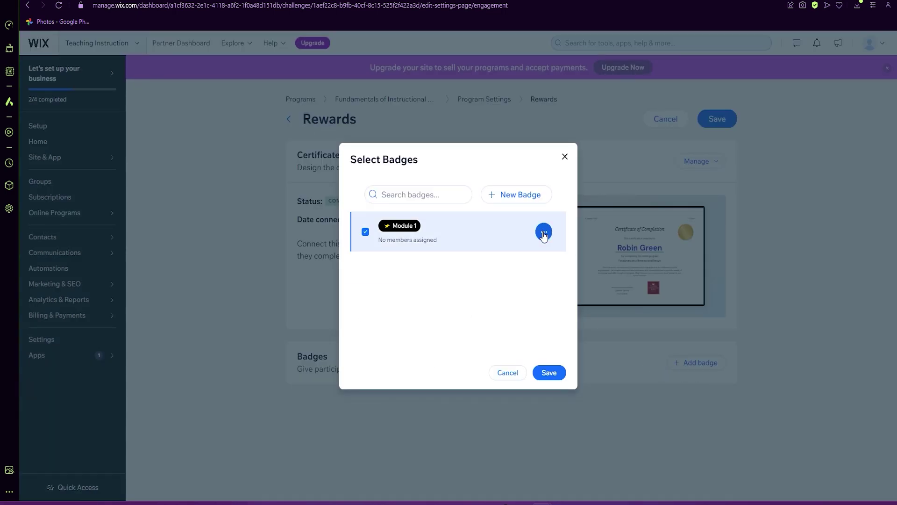
Reopen the Module 1 badge without assigning members and save it again.
{"action": "left_click", "coordinate": [543, 233]}
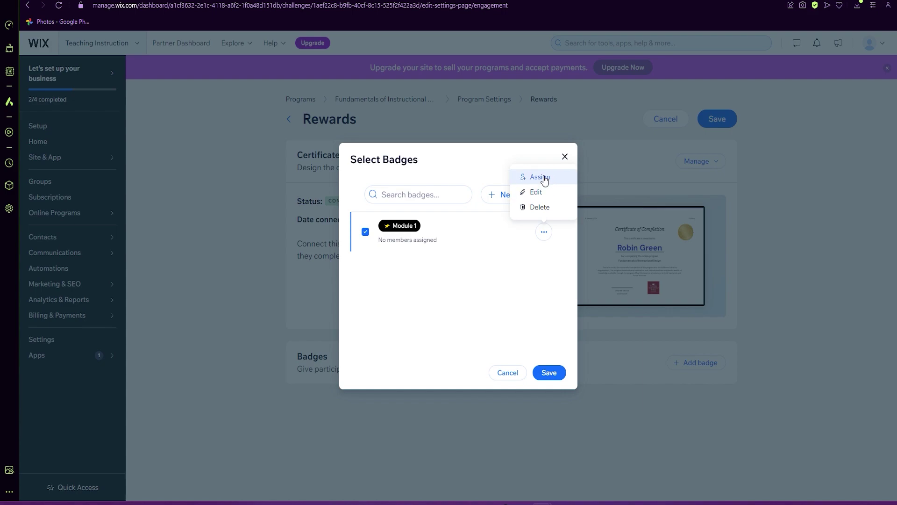
{"action": "left_click", "coordinate": [545, 180]}
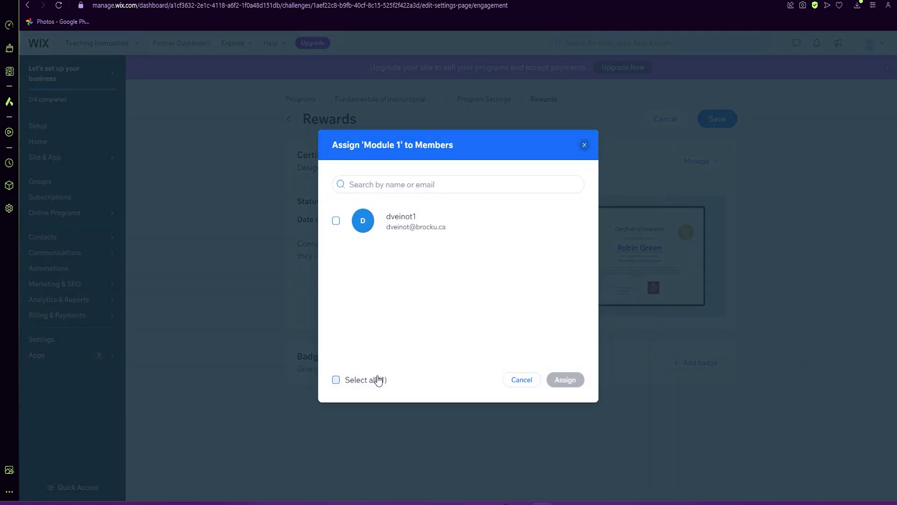
{"action": "left_click", "coordinate": [522, 380]}
{"action": "left_click", "coordinate": [543, 233]}
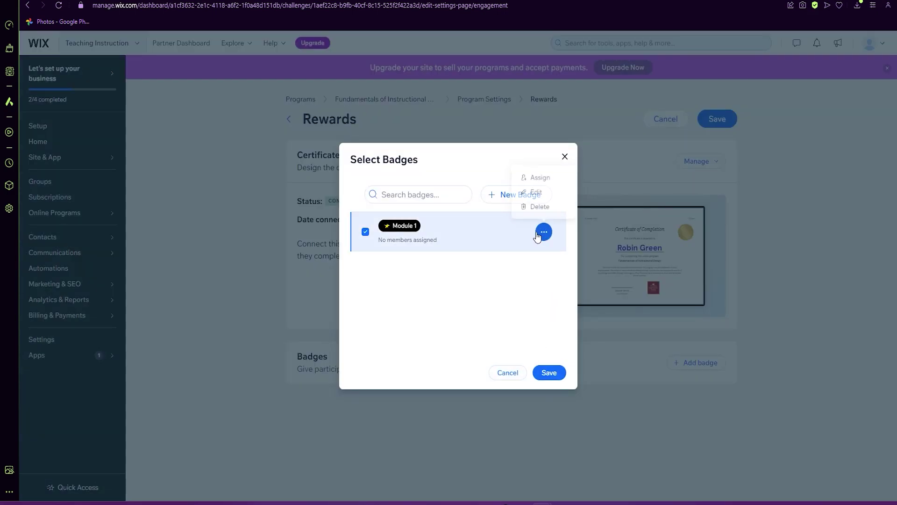
{"action": "left_click", "coordinate": [542, 191]}
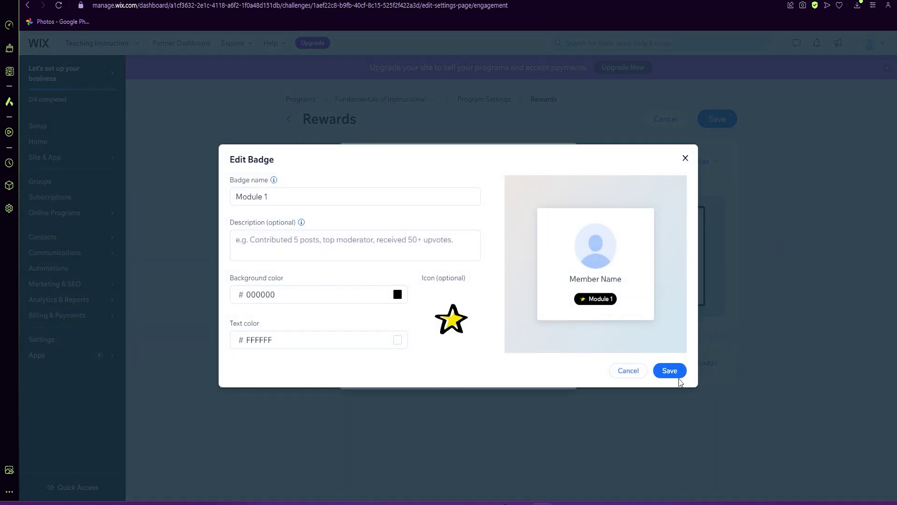
{"action": "left_click", "coordinate": [675, 373]}
Confirm Module 1 as the program's badge reward in Select Badges.
{"action": "left_click", "coordinate": [549, 371]}
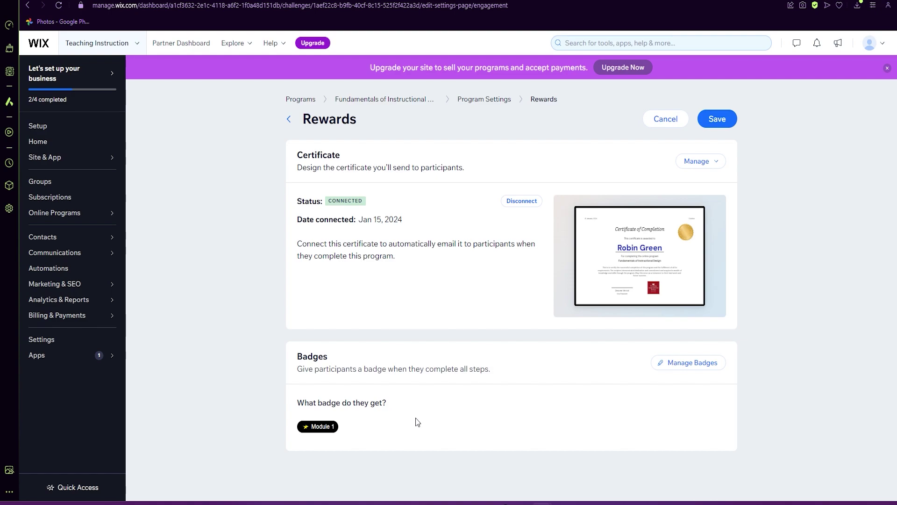
Save the certificate and Module 1 badge rewards, then review the Notifications settings.
{"action": "left_click", "coordinate": [718, 120]}
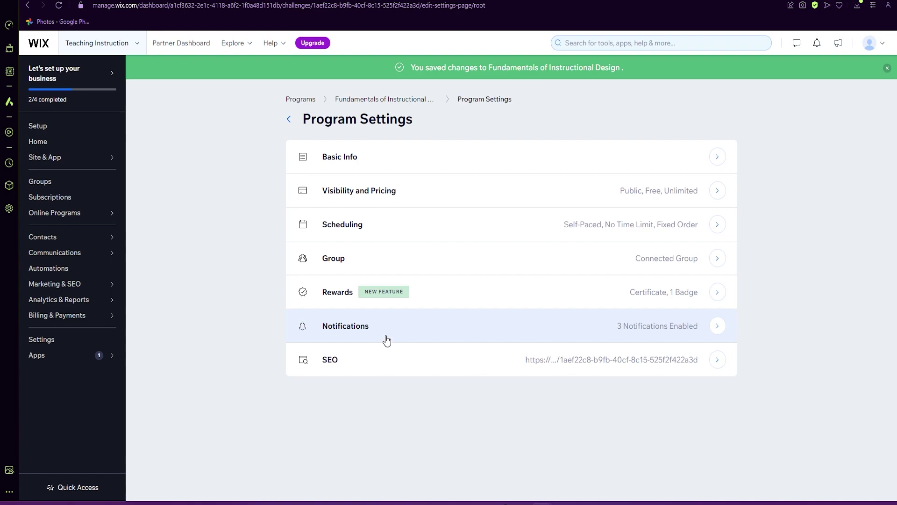
{"action": "left_click", "coordinate": [388, 335]}
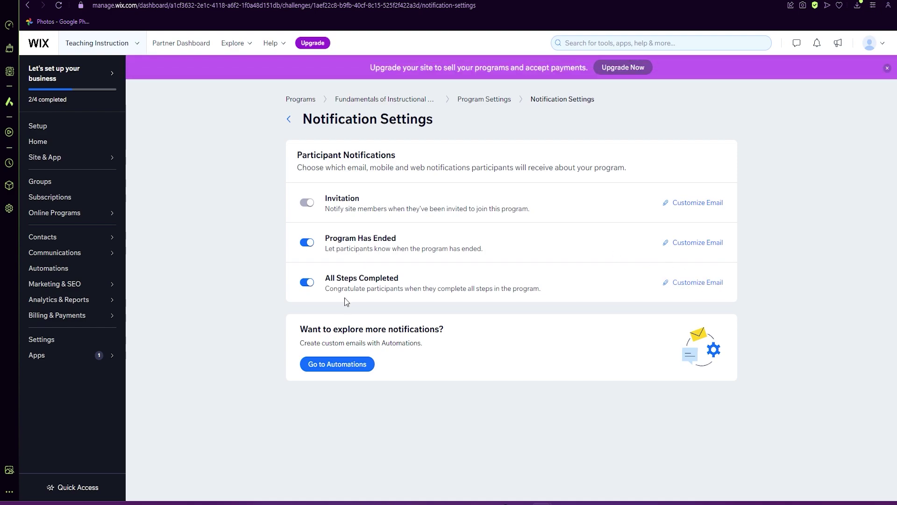
{"action": "left_click", "coordinate": [289, 119]}
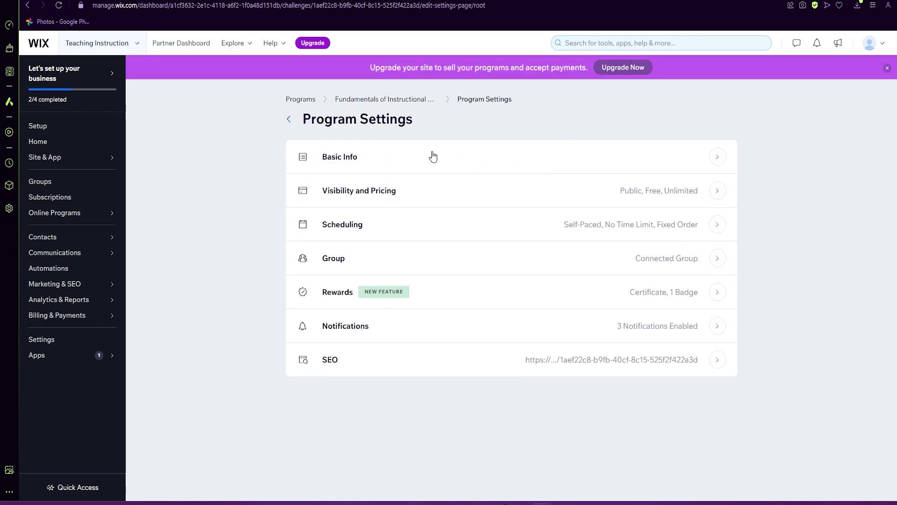
Review the advanced SEO and social sharing settings, then return to the program overview.
{"action": "left_click", "coordinate": [380, 367]}
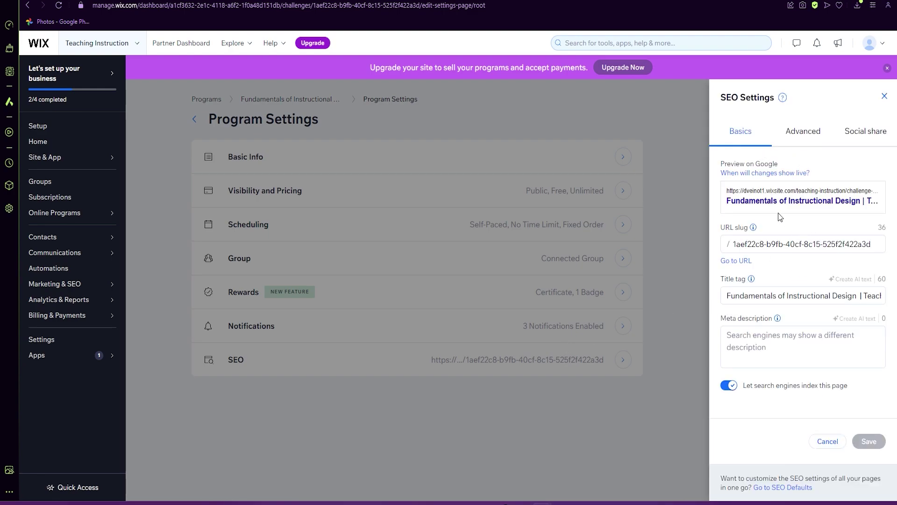
{"action": "left_click", "coordinate": [799, 146]}
{"action": "left_click", "coordinate": [849, 135]}
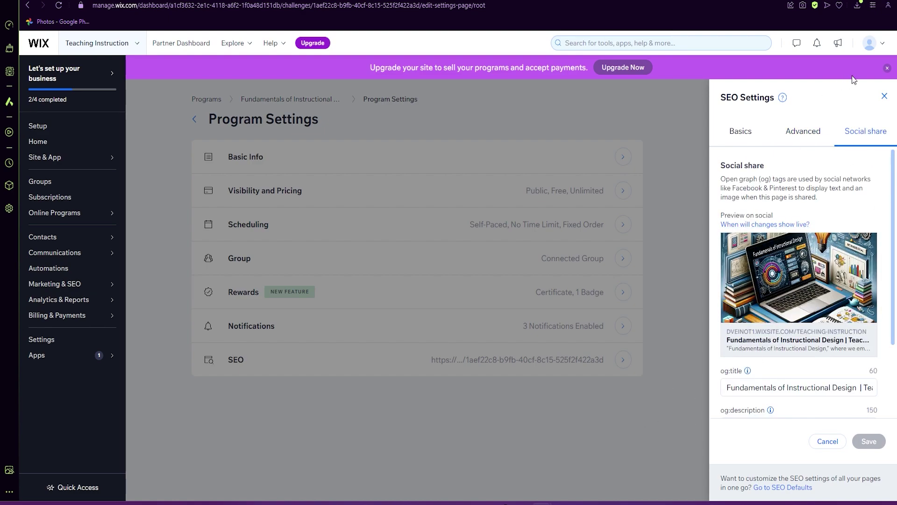
{"action": "left_click", "coordinate": [885, 98]}
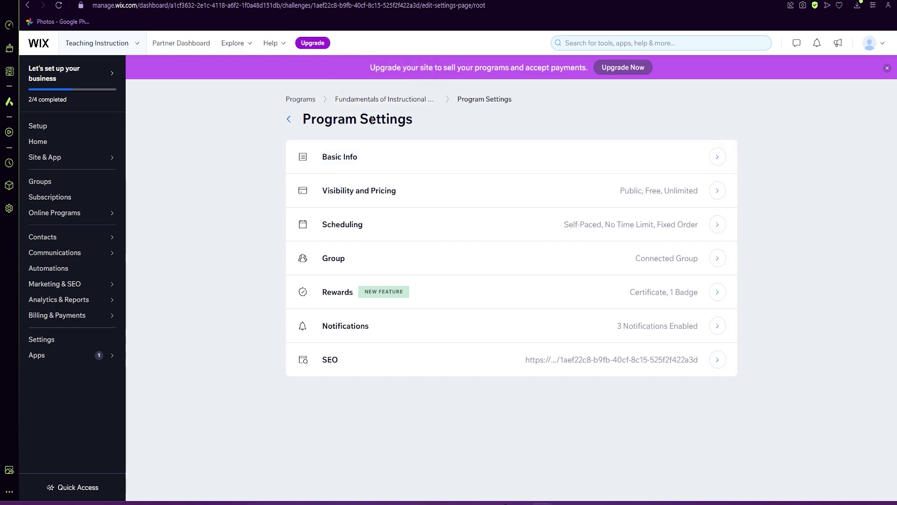
{"action": "left_click", "coordinate": [385, 100]}
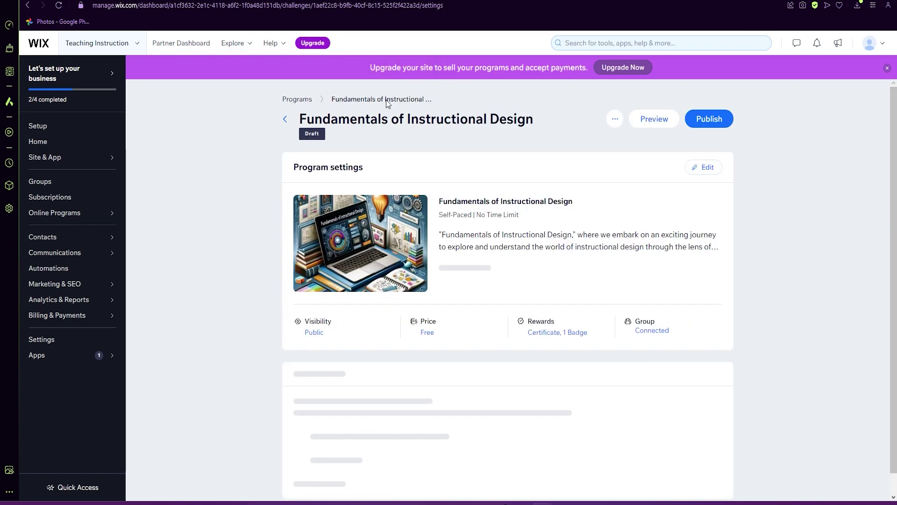
{"action": "scroll", "coordinate": [537, 299], "scroll_direction": "down", "scroll_amount": 1}
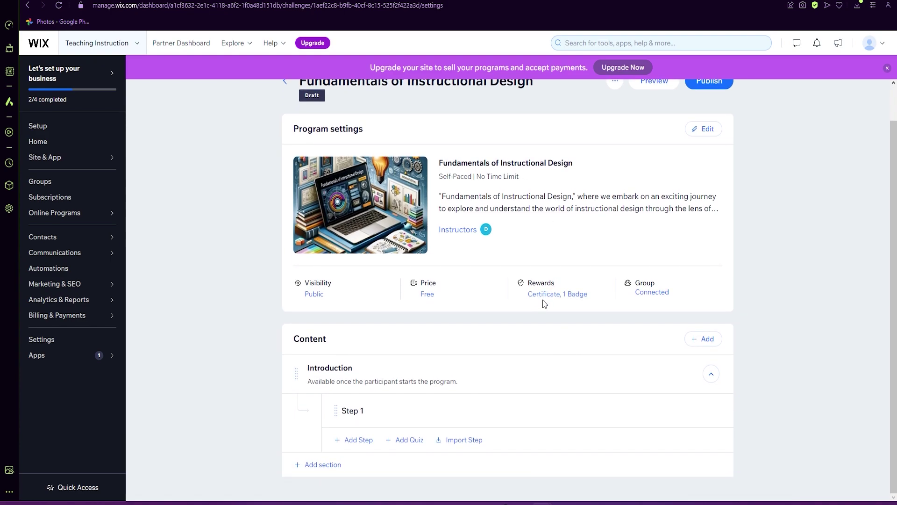